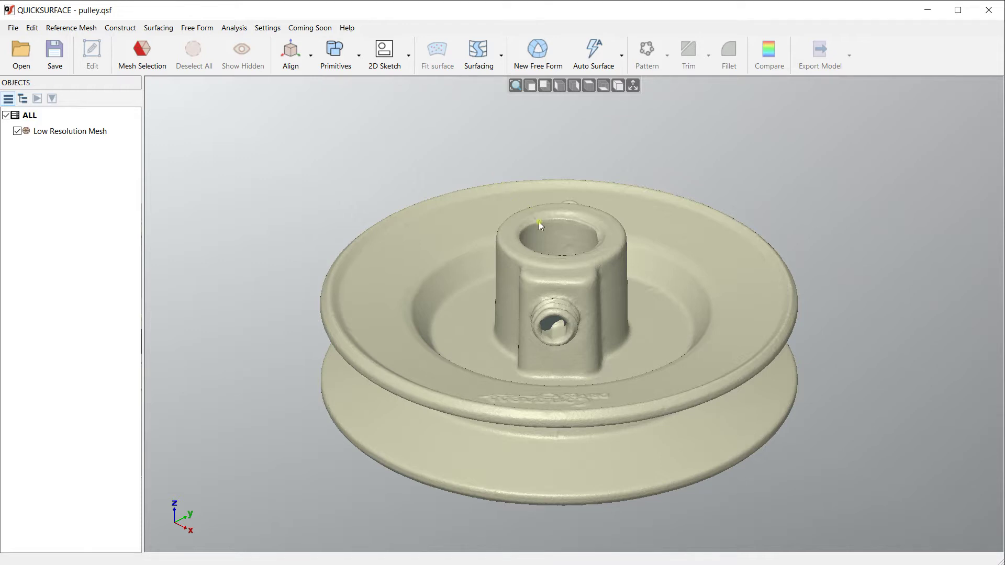
# Orbit the scanned pulley mesh, then switch to the Top view of its face
pyautogui.moveTo(538, 222); pyautogui.dragTo(568, 439, button='right')
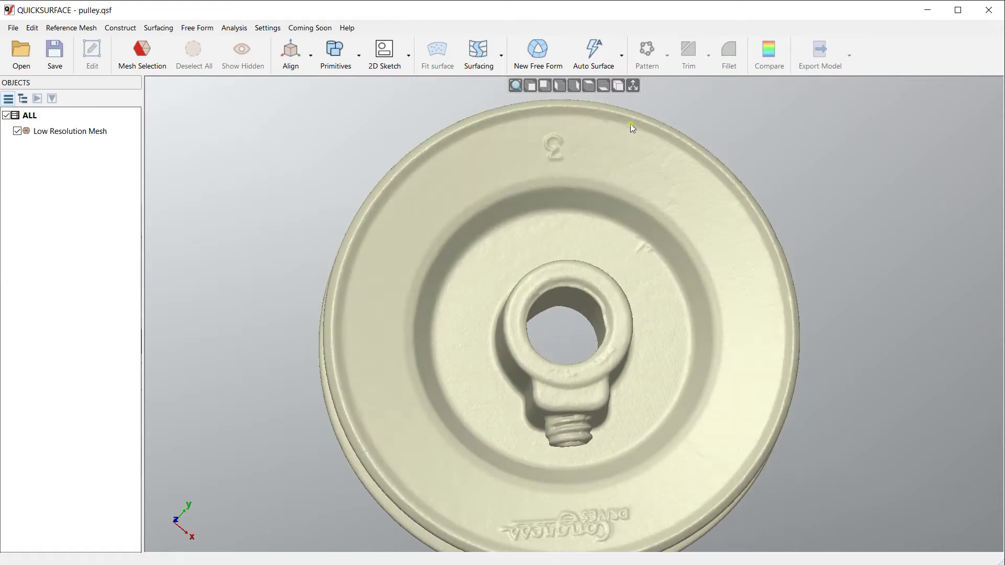
pyautogui.click(589, 87)
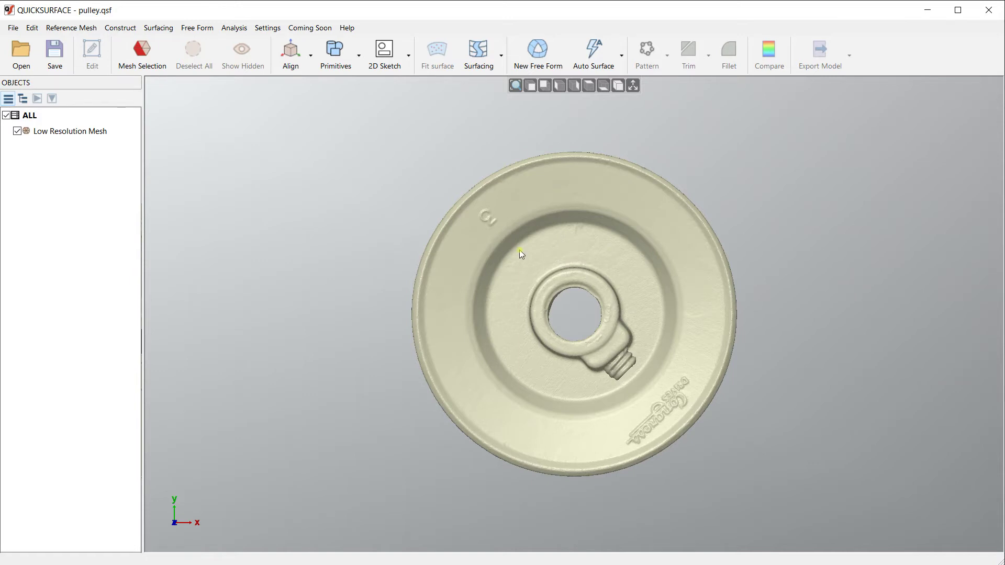
# Freehand-paint a quarter wedge of the pulley mesh and confirm it as the selection
pyautogui.click(151, 60)
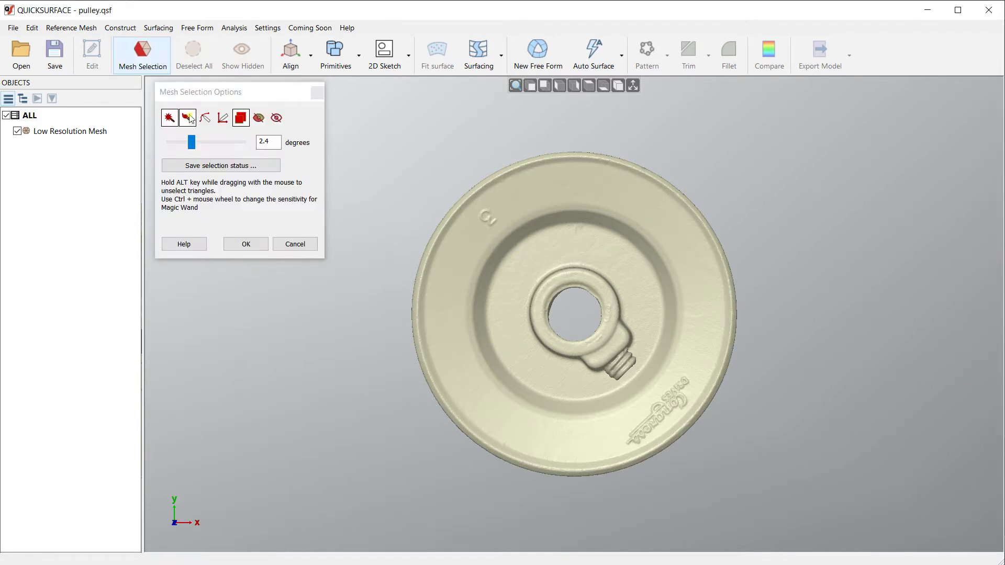
pyautogui.click(187, 118)
pyautogui.moveTo(553, 135)
pyautogui.mouseDown()
pyautogui.moveTo(571, 279)
pyautogui.moveTo(561, 305)
pyautogui.moveTo(421, 354)
pyautogui.moveTo(397, 278)
pyautogui.moveTo(423, 159)
pyautogui.moveTo(442, 232)
pyautogui.mouseUp()
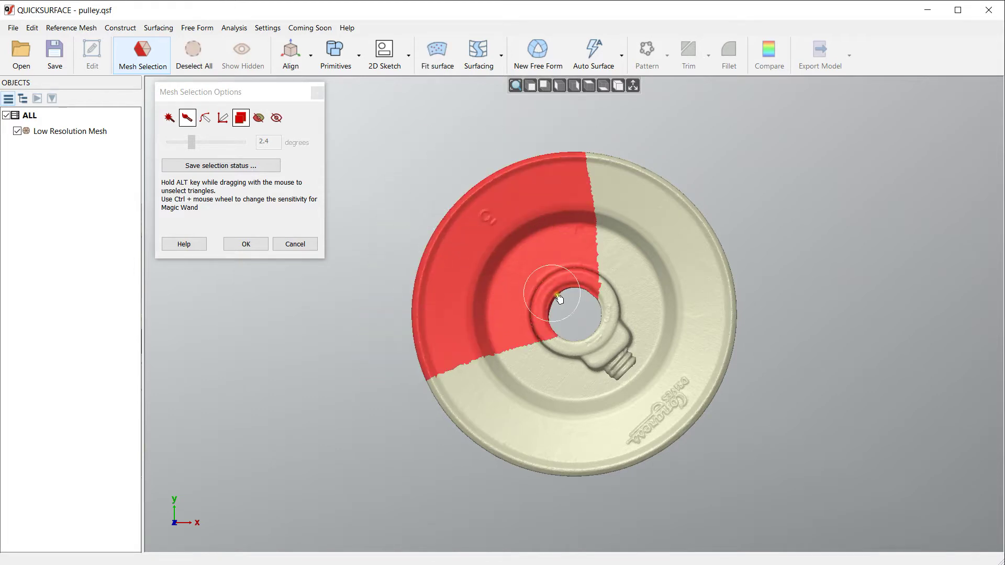
pyautogui.moveTo(567, 320); pyautogui.dragTo(573, 155, button='right')
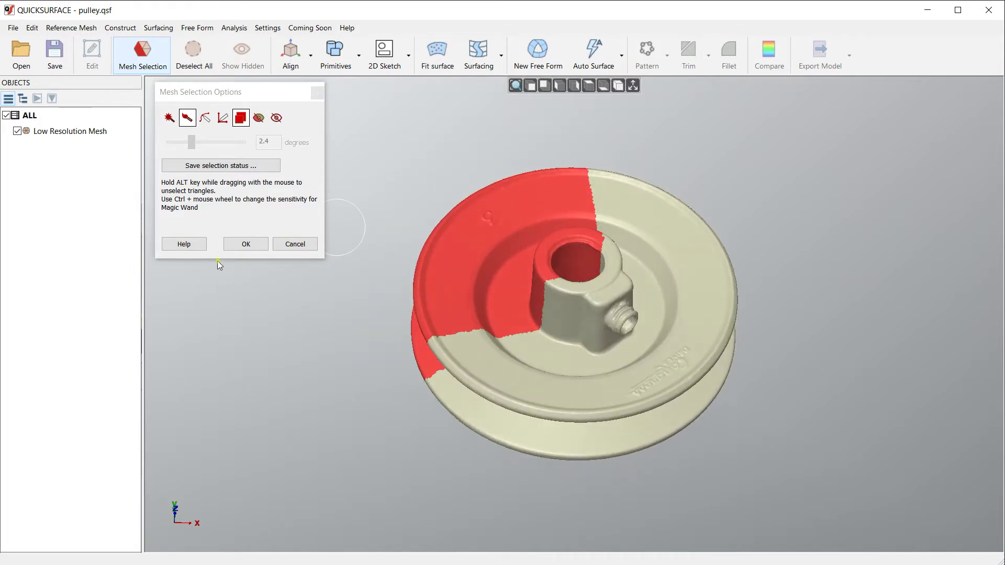
pyautogui.click(244, 245)
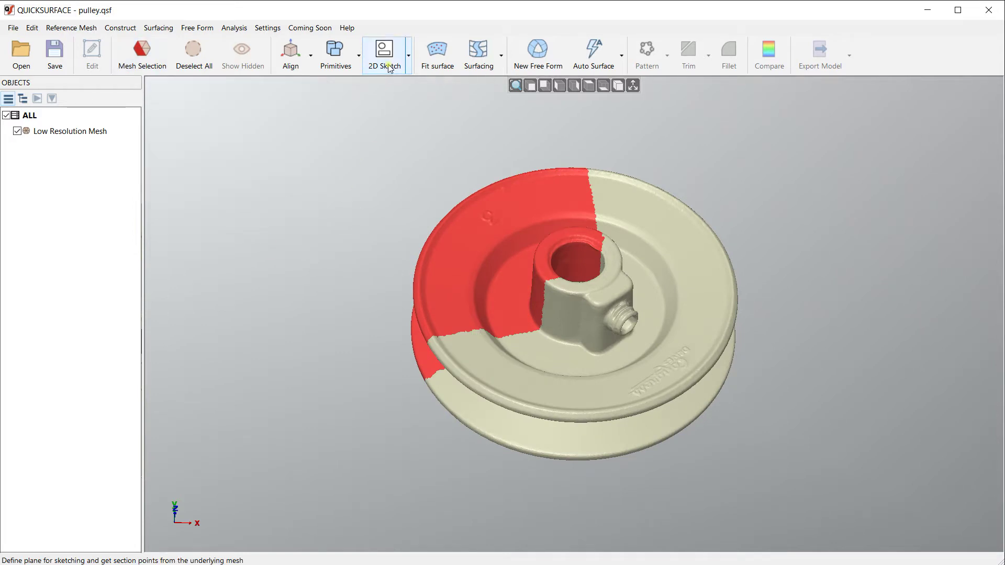
# Create a Z-axis revolved sketch from 20 stacked sections through the selected wedge
pyautogui.click(390, 69)
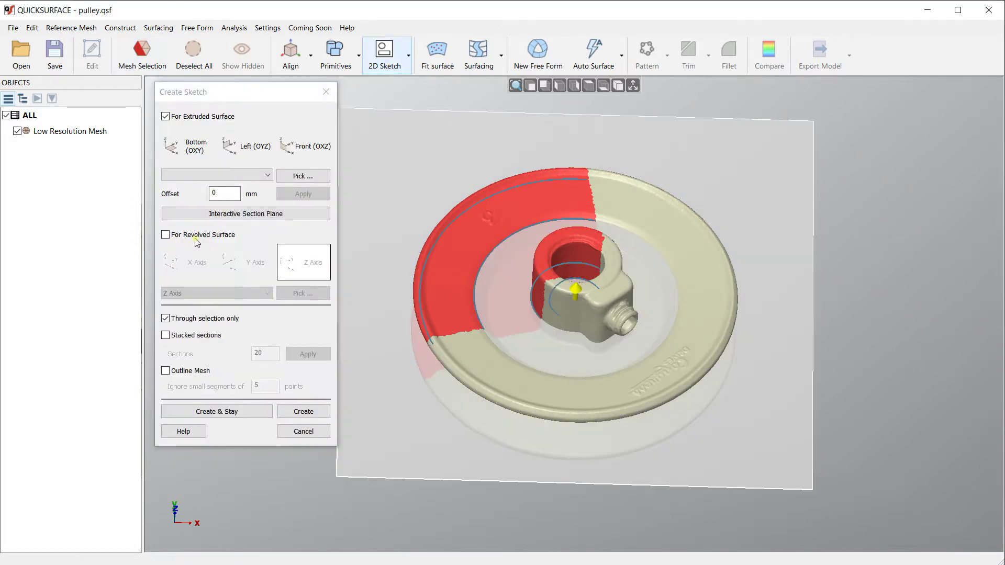
pyautogui.click(195, 238)
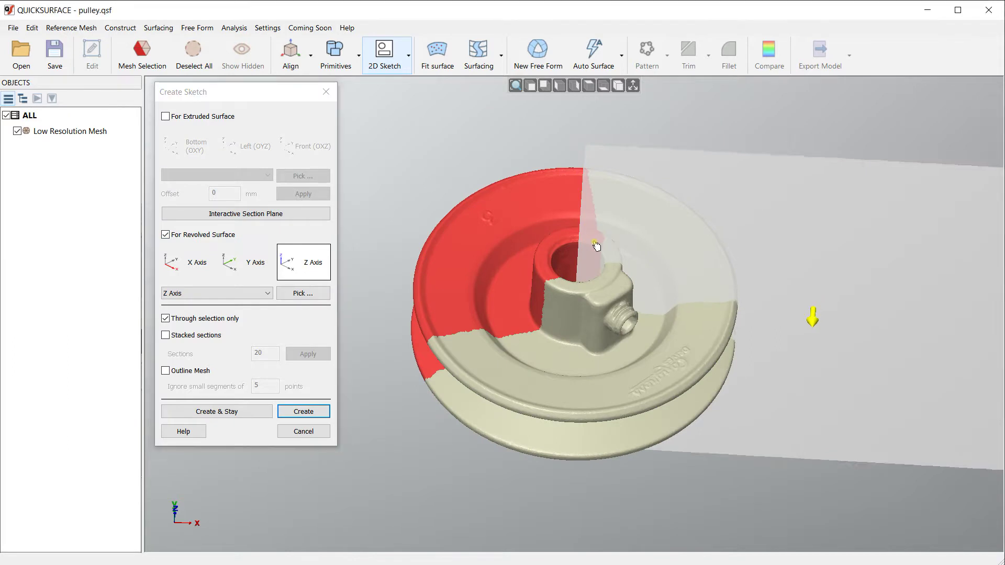
pyautogui.moveTo(596, 246); pyautogui.dragTo(561, 248)
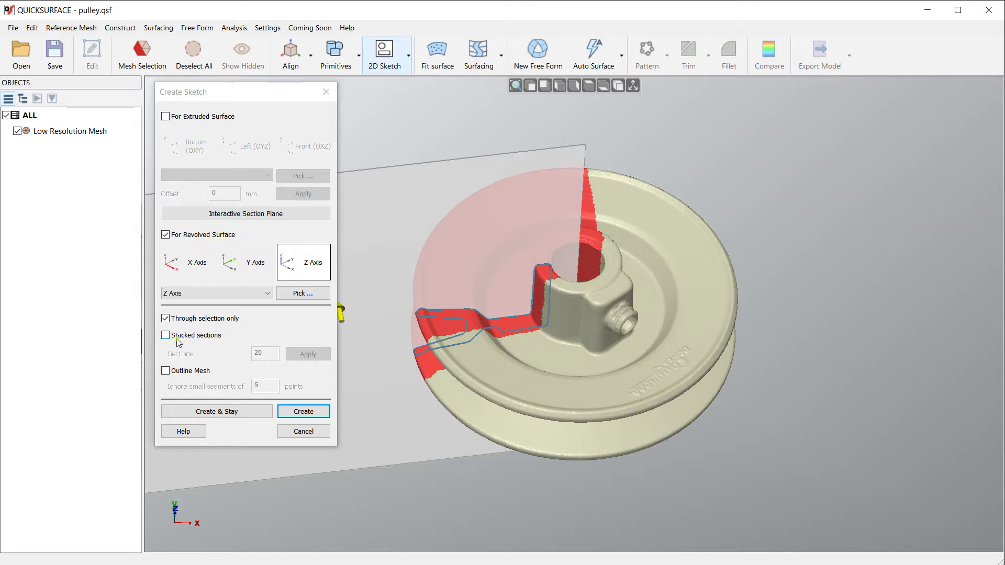
pyautogui.click(176, 338)
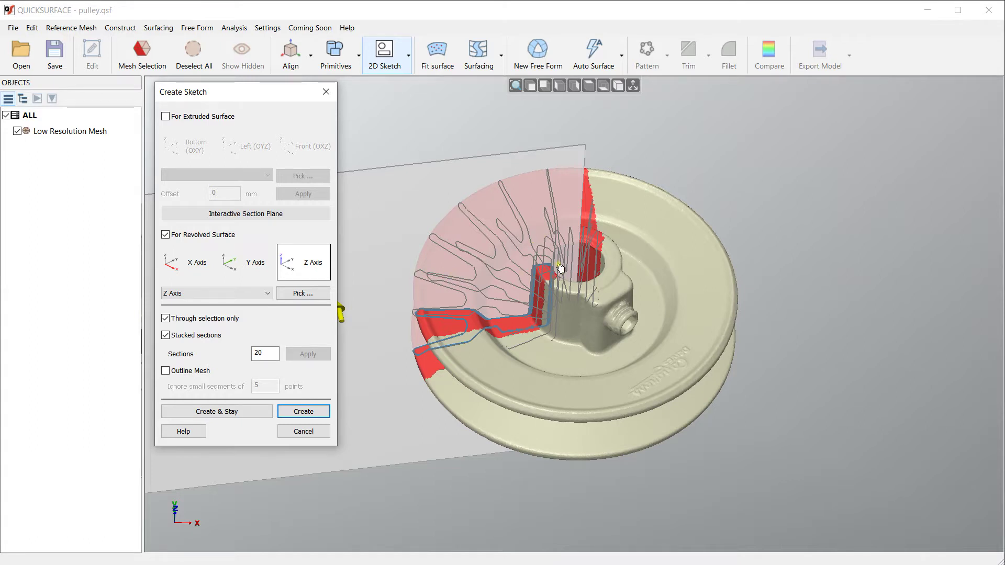
pyautogui.click(300, 414)
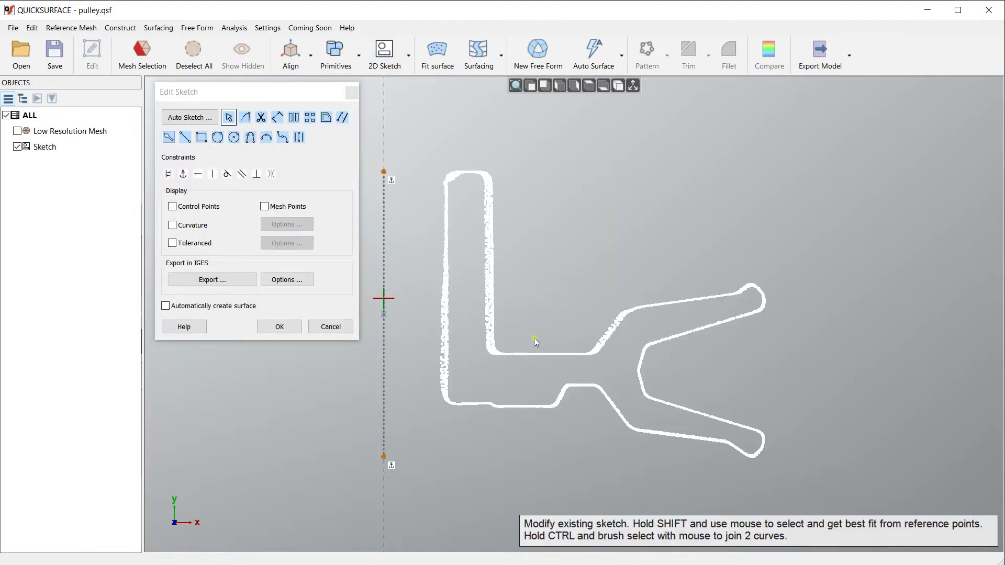
pyautogui.scroll(2, 424, 256)
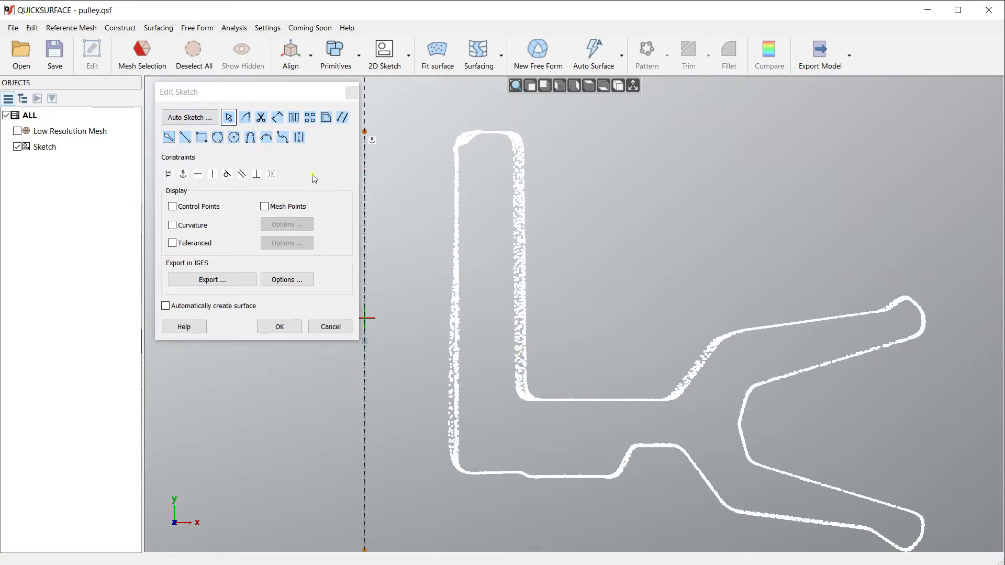
pyautogui.moveTo(607, 232); pyautogui.dragTo(583, 212, button='middle')
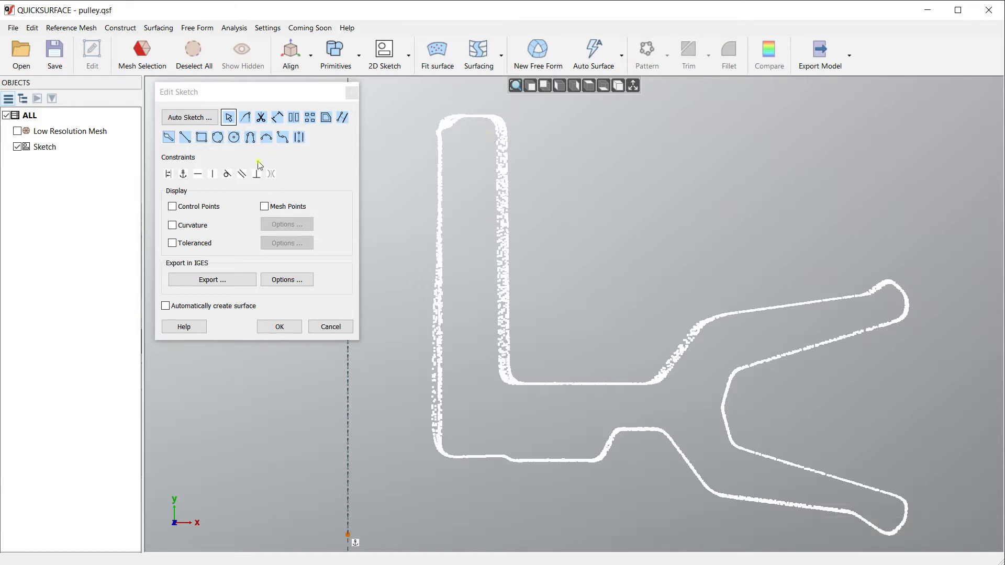
pyautogui.click(185, 137)
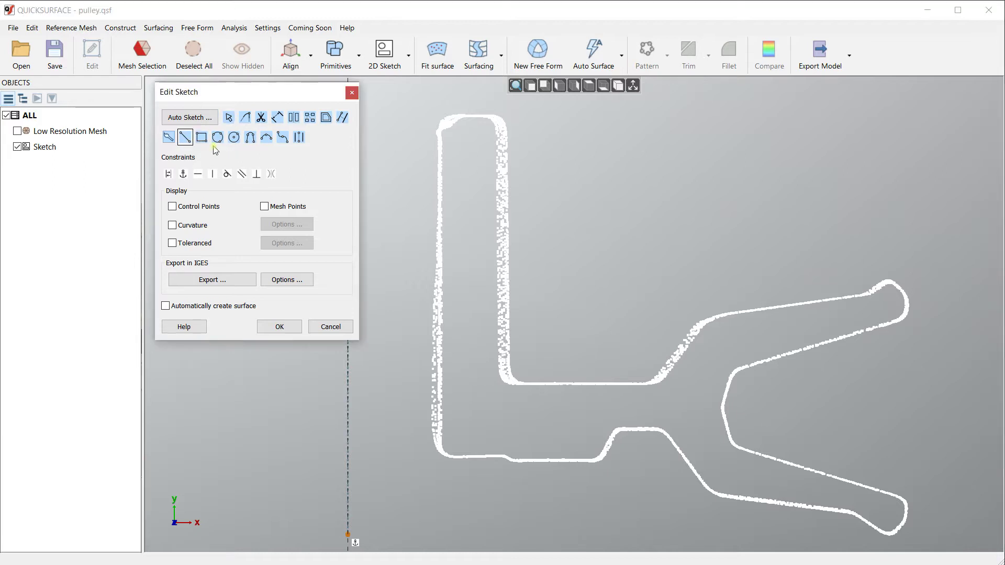
pyautogui.click(503, 361)
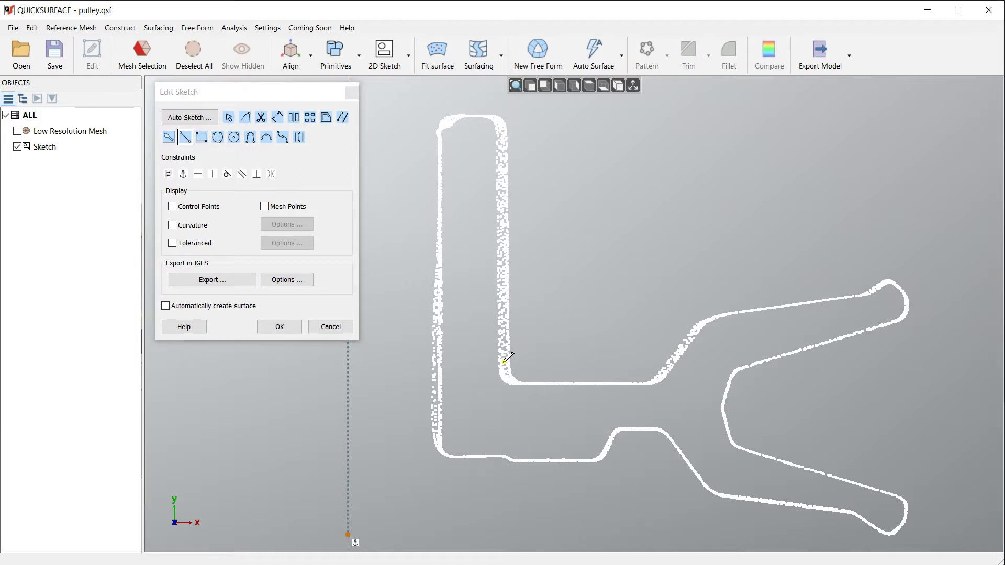
pyautogui.click(503, 143)
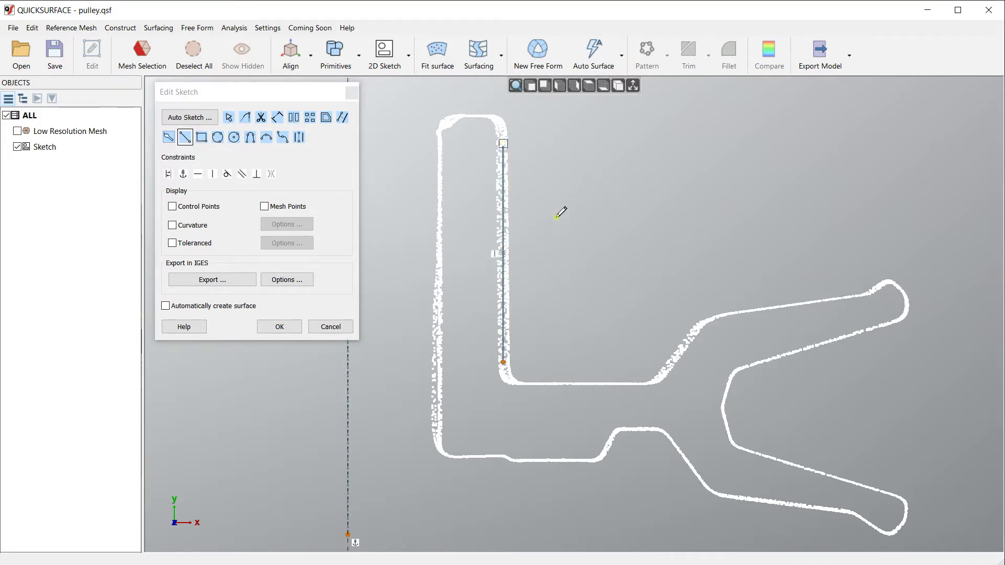
pyautogui.rightClick(598, 243)
pyautogui.click(631, 264)
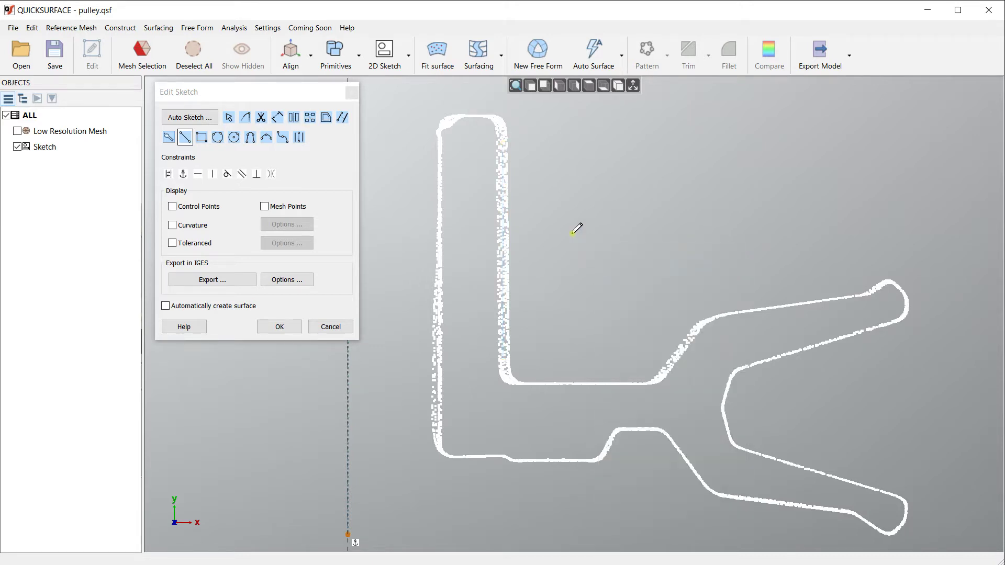
pyautogui.moveTo(572, 234)
pyautogui.mouseDown(button='middle')
pyautogui.moveTo(559, 254)
pyautogui.moveTo(559, 234)
pyautogui.mouseUp(button='middle')
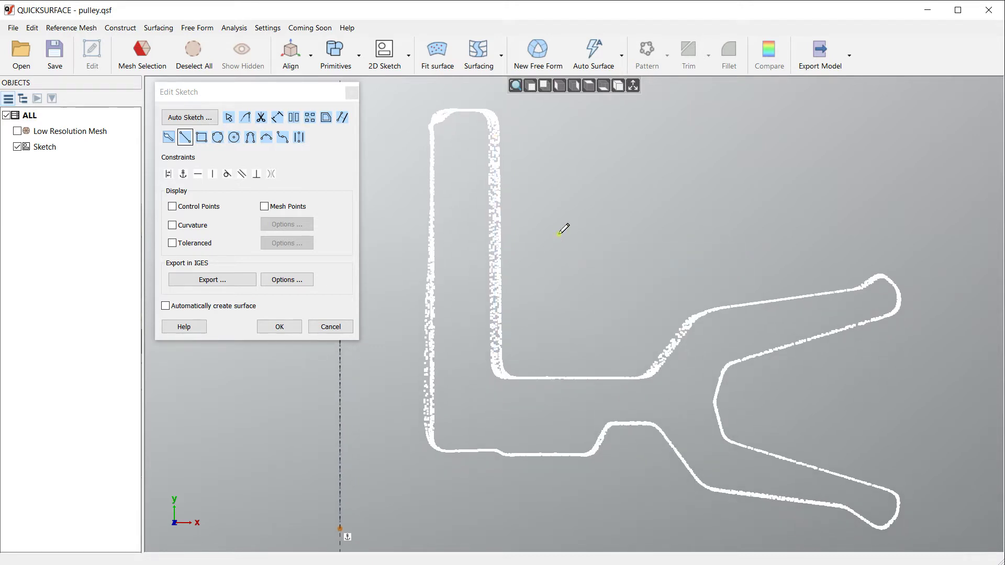
pyautogui.click(170, 139)
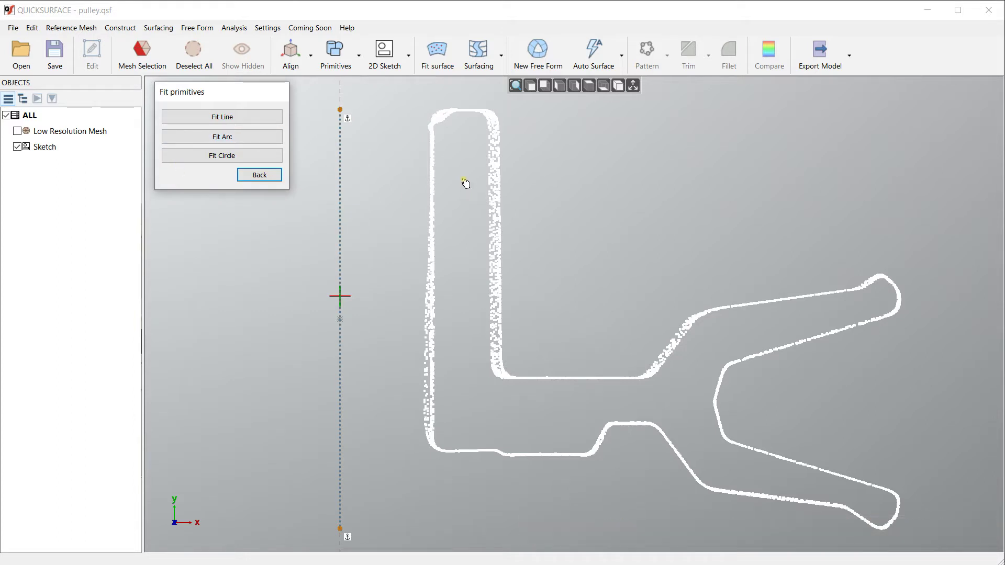
# Fit a vertical line to the points along the leg's outer edge
pyautogui.click(455, 142)
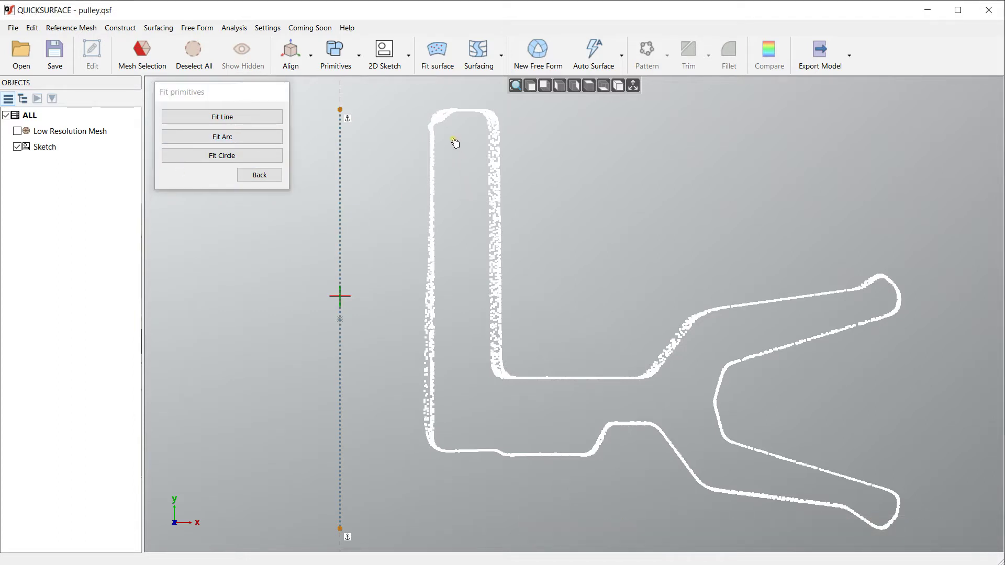
pyautogui.moveTo(453, 139)
pyautogui.mouseDown()
pyautogui.moveTo(408, 142)
pyautogui.moveTo(389, 279)
pyautogui.moveTo(393, 371)
pyautogui.moveTo(415, 414)
pyautogui.moveTo(438, 428)
pyautogui.mouseUp()
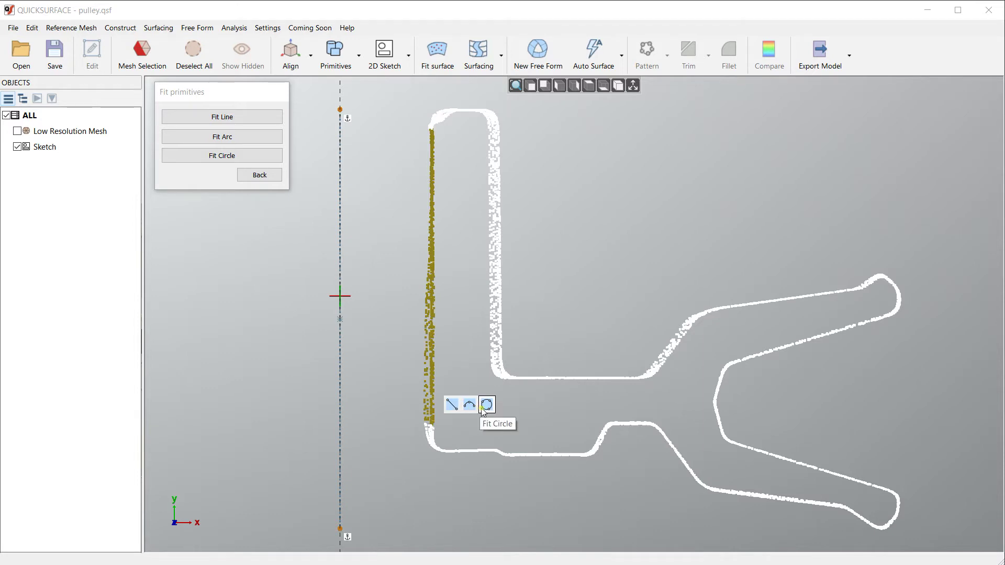
pyautogui.click(453, 405)
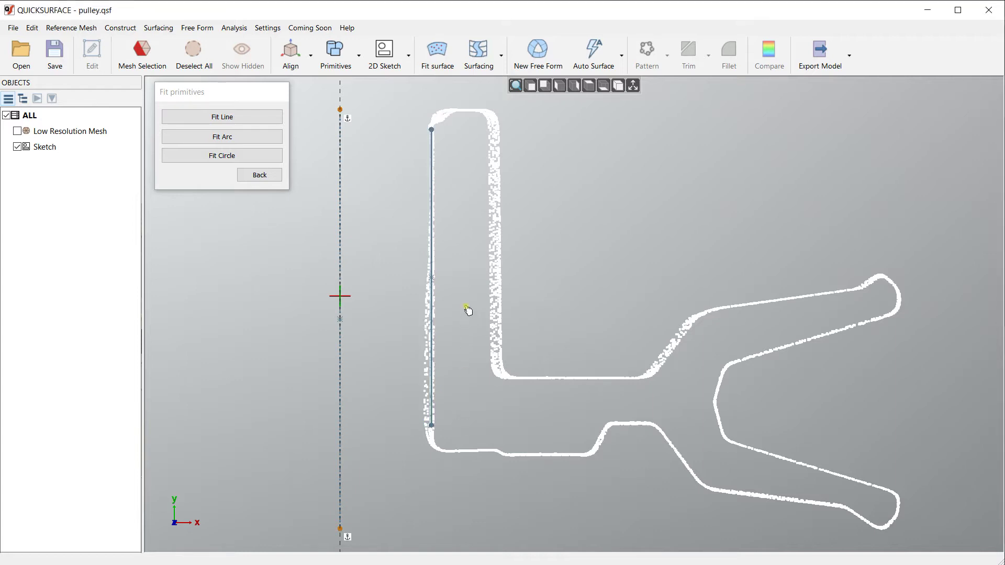
# Fit a second vertical line to the leg's inner edge points only
pyautogui.moveTo(537, 128)
pyautogui.mouseDown()
pyautogui.moveTo(493, 130)
pyautogui.moveTo(469, 196)
pyautogui.mouseUp()
pyautogui.moveTo(473, 244); pyautogui.dragTo(505, 336)
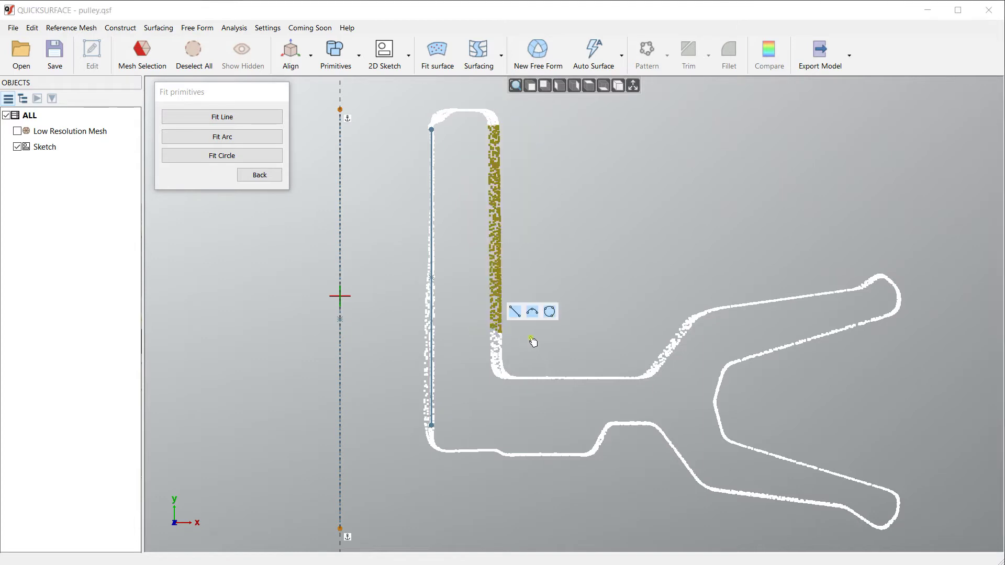
pyautogui.moveTo(616, 377)
pyautogui.mouseDown()
pyautogui.moveTo(545, 383)
pyautogui.moveTo(601, 392)
pyautogui.moveTo(556, 413)
pyautogui.mouseUp()
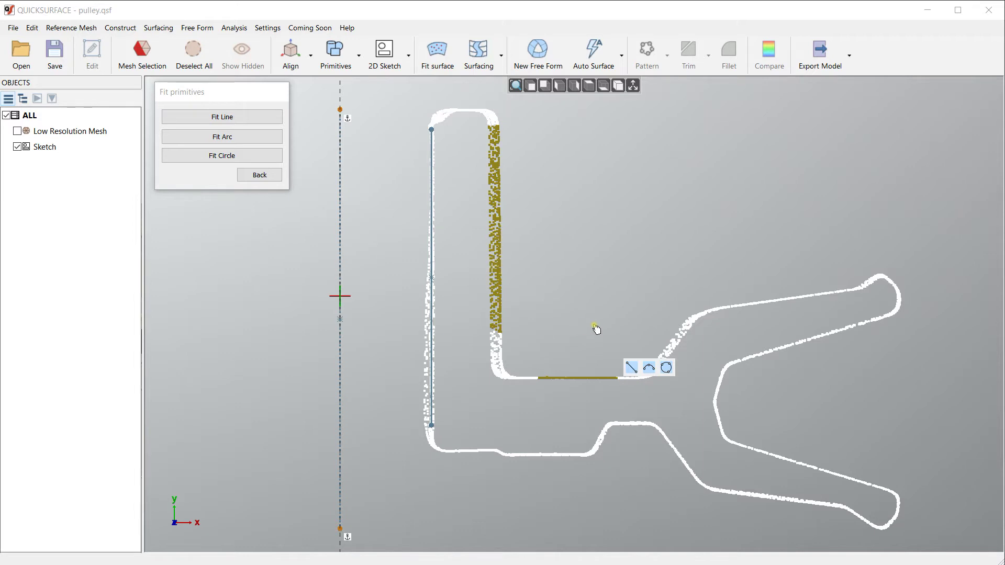
pyautogui.moveTo(612, 320)
pyautogui.mouseDown()
pyautogui.moveTo(541, 330)
pyautogui.moveTo(524, 362)
pyautogui.moveTo(527, 386)
pyautogui.moveTo(570, 402)
pyautogui.moveTo(649, 395)
pyautogui.mouseUp()
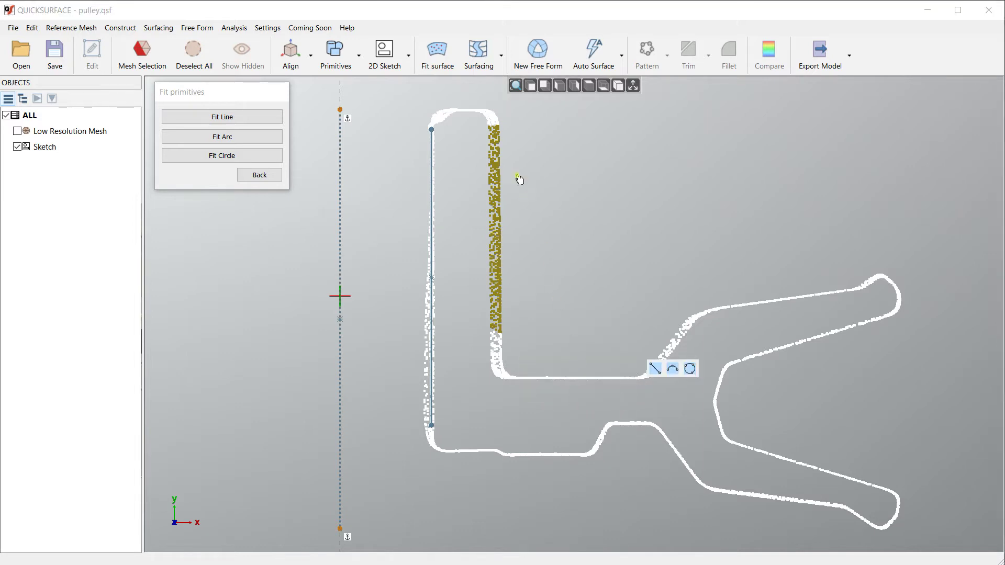
pyautogui.click(656, 370)
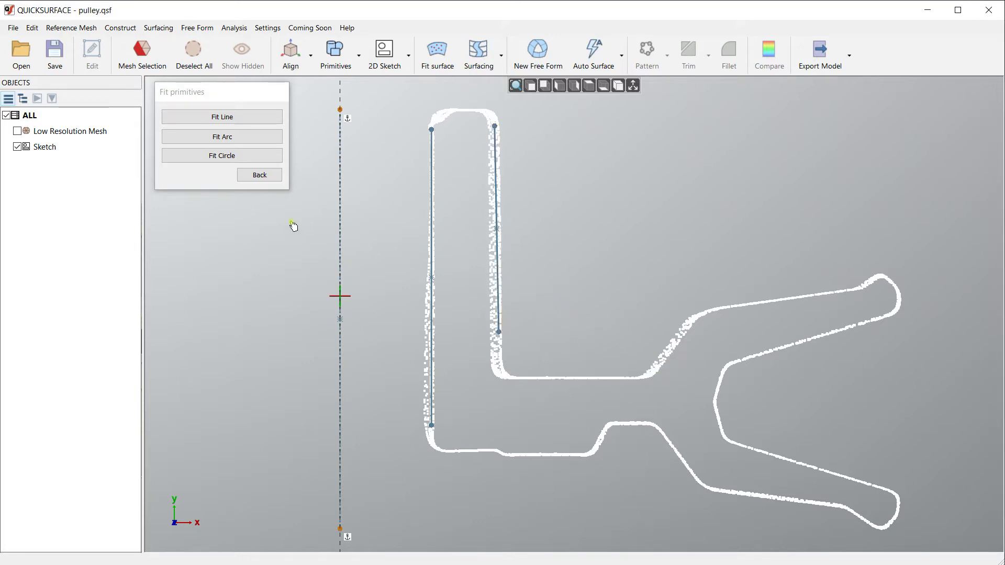
pyautogui.click(262, 174)
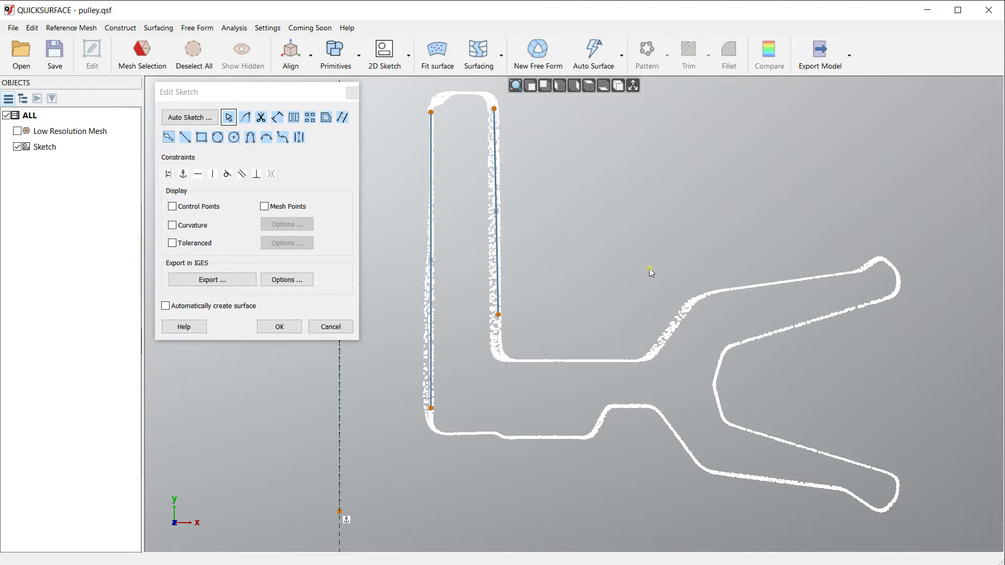
# Fit one horizontal line to the inner bottom edge and another across the leg's top arc
pyautogui.moveTo(604, 379)
pyautogui.mouseDown()
pyautogui.moveTo(545, 382)
pyautogui.moveTo(522, 361)
pyautogui.mouseUp()
pyautogui.moveTo(576, 218); pyautogui.dragTo(598, 278, button='middle')
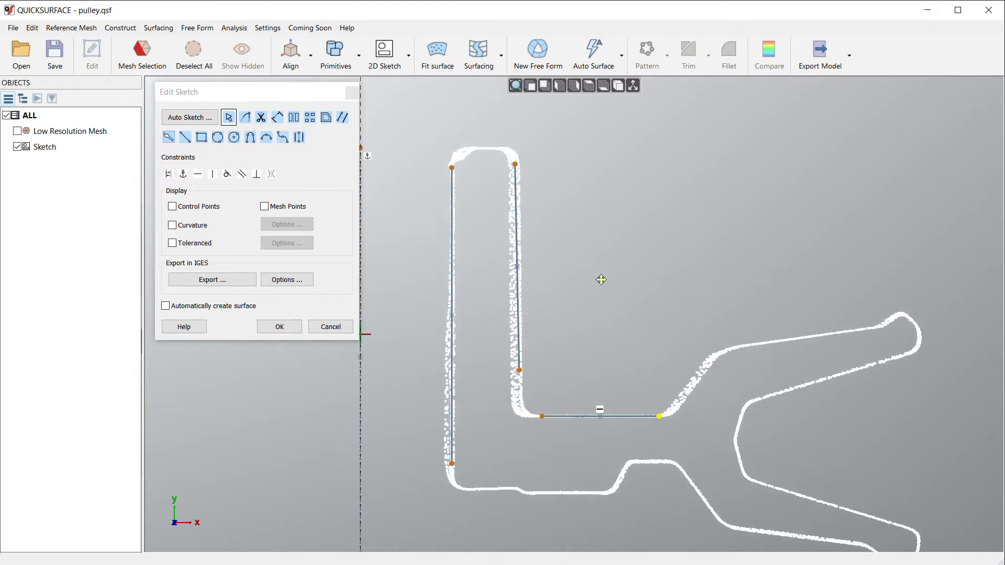
pyautogui.scroll(2, 512, 140)
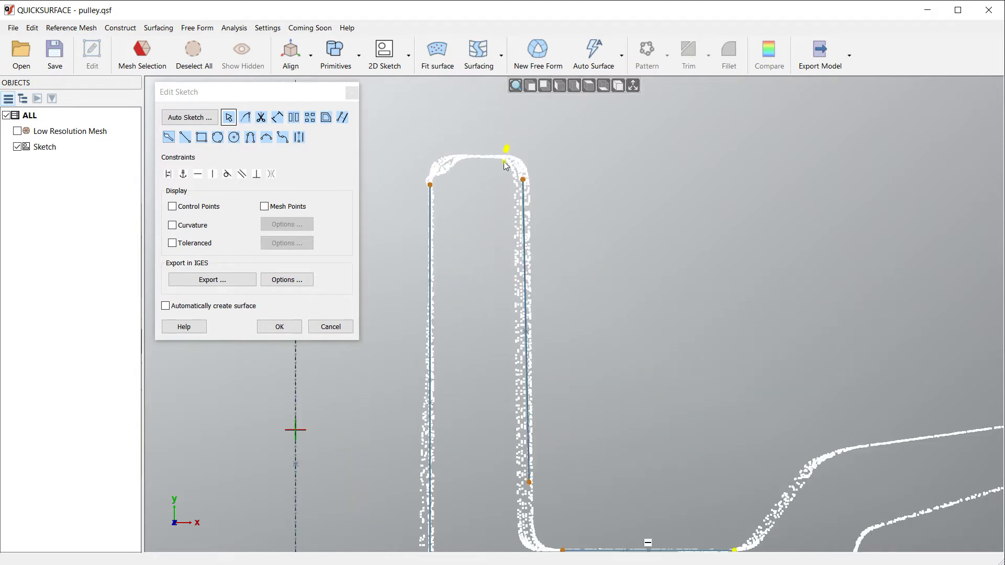
pyautogui.click(457, 165)
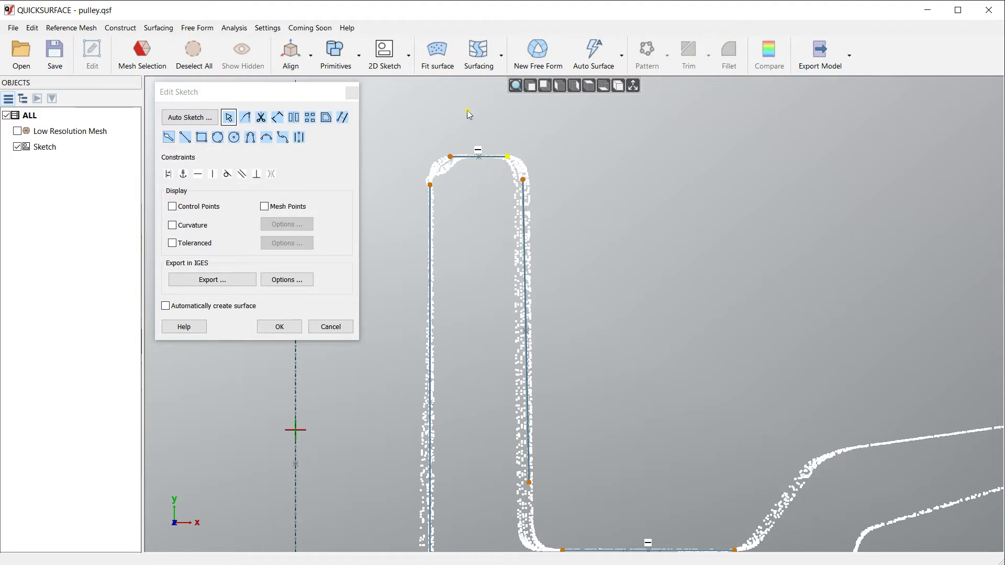
pyautogui.scroll(-2, 467, 110)
pyautogui.moveTo(573, 218); pyautogui.dragTo(575, 257, button='middle')
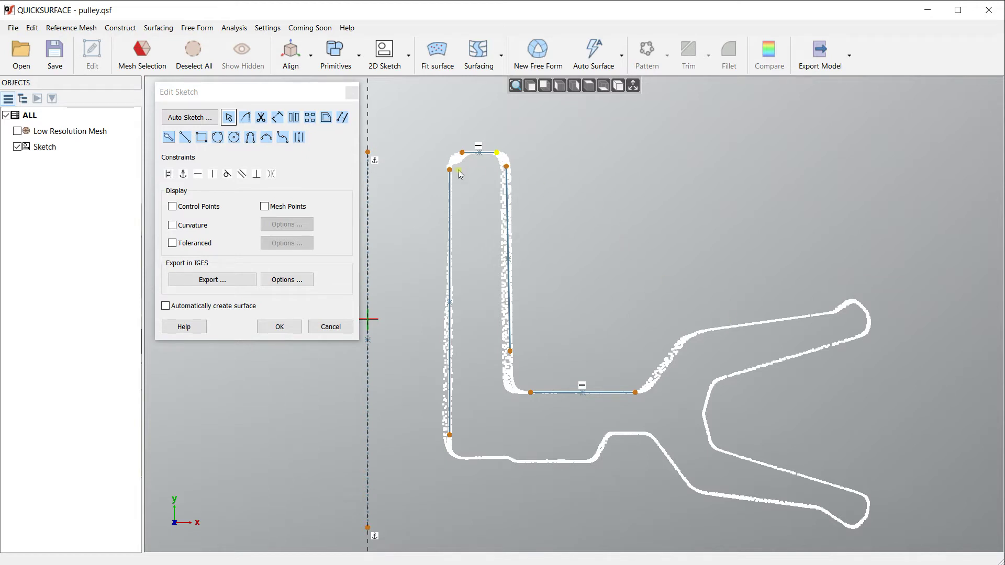
# In Corner Trim mode, trim the slot's upper-left and upper-right corners sharp
pyautogui.click(246, 119)
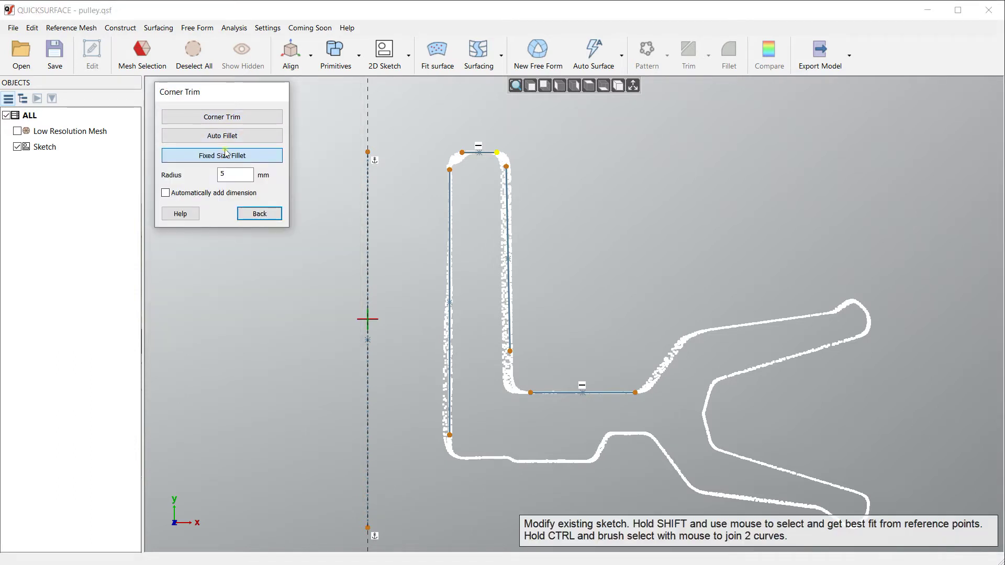
pyautogui.click(224, 120)
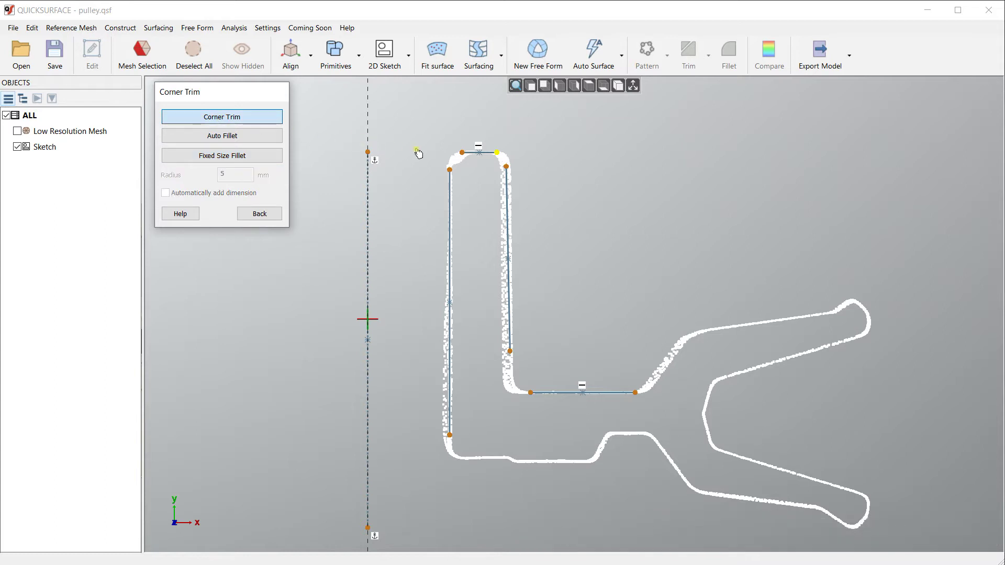
pyautogui.scroll(2, 441, 141)
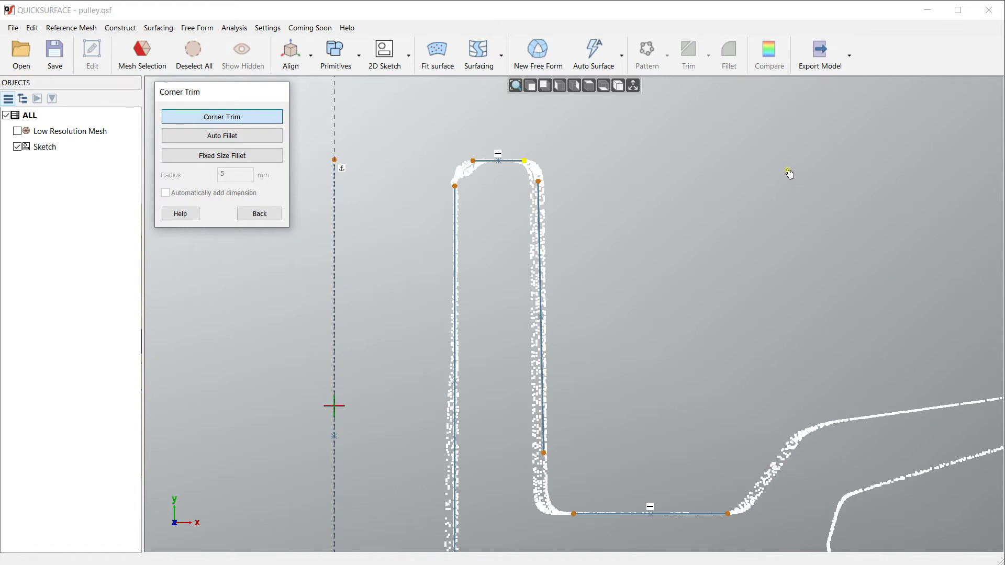
pyautogui.moveTo(789, 171)
pyautogui.mouseDown()
pyautogui.moveTo(748, 160)
pyautogui.moveTo(729, 175)
pyautogui.moveTo(750, 215)
pyautogui.moveTo(797, 208)
pyautogui.moveTo(753, 164)
pyautogui.moveTo(732, 207)
pyautogui.moveTo(808, 245)
pyautogui.mouseUp()
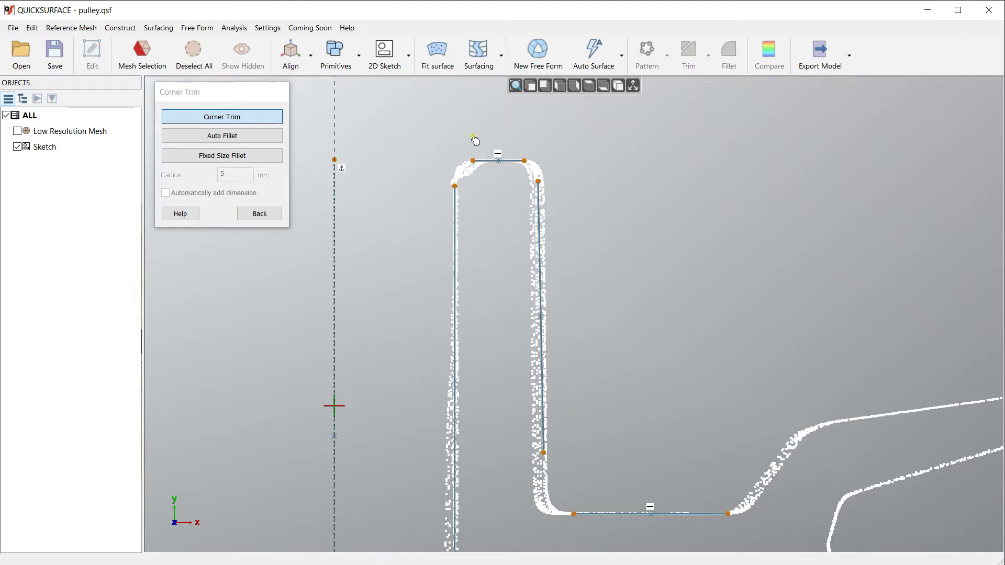
pyautogui.moveTo(475, 141)
pyautogui.mouseDown()
pyautogui.moveTo(450, 139)
pyautogui.moveTo(435, 150)
pyautogui.moveTo(475, 143)
pyautogui.moveTo(423, 166)
pyautogui.moveTo(476, 224)
pyautogui.moveTo(490, 198)
pyautogui.moveTo(494, 217)
pyautogui.mouseUp()
pyautogui.moveTo(572, 157)
pyautogui.mouseDown()
pyautogui.moveTo(531, 197)
pyautogui.moveTo(570, 210)
pyautogui.mouseUp()
# Trim the slot's lower inner corner sharp and select Fixed Size Fillet
pyautogui.moveTo(616, 260); pyautogui.dragTo(576, 176, button='middle')
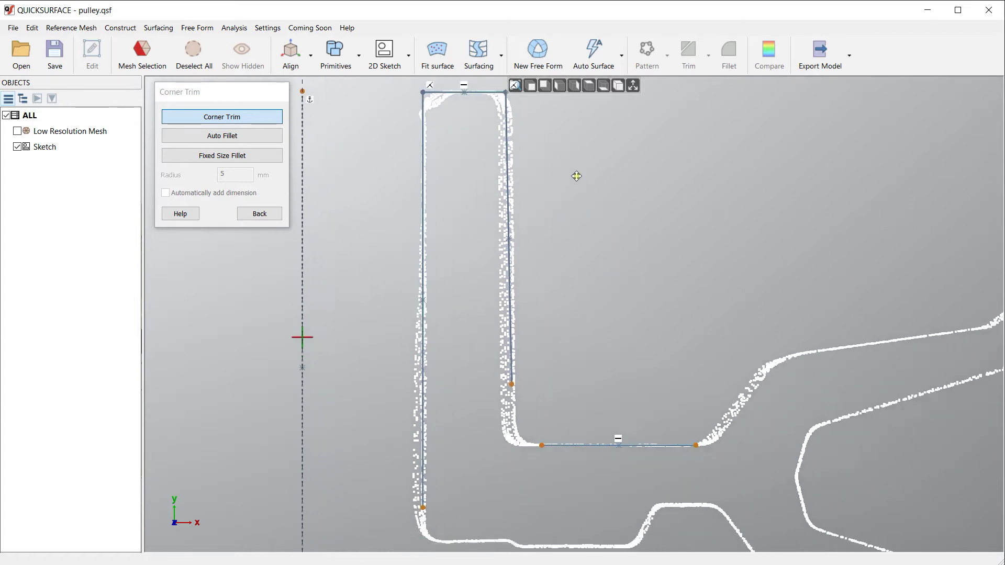
pyautogui.scroll(-2, 576, 176)
pyautogui.moveTo(557, 244)
pyautogui.mouseDown()
pyautogui.moveTo(523, 264)
pyautogui.moveTo(567, 366)
pyautogui.mouseUp()
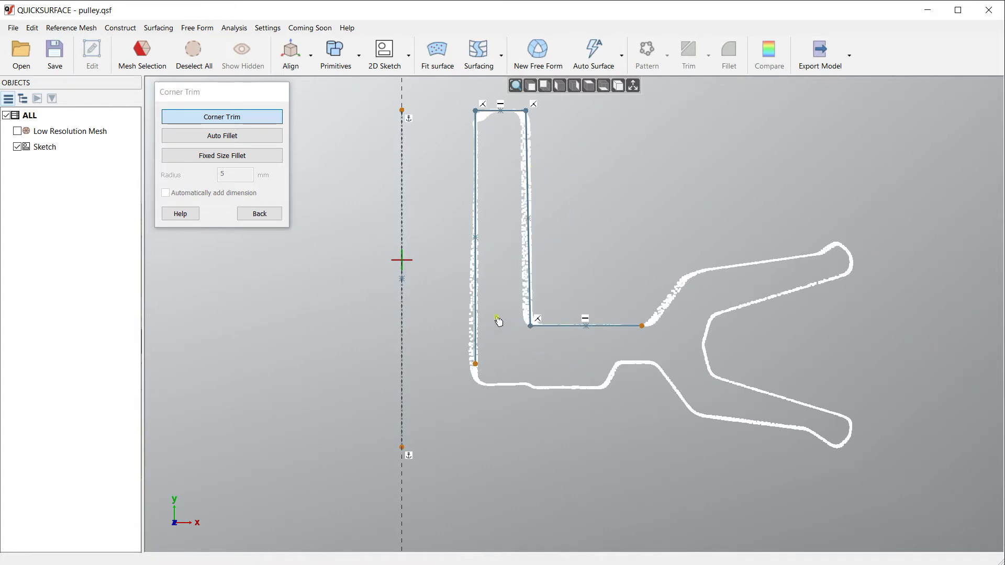
pyautogui.moveTo(499, 323); pyautogui.dragTo(502, 351, button='middle')
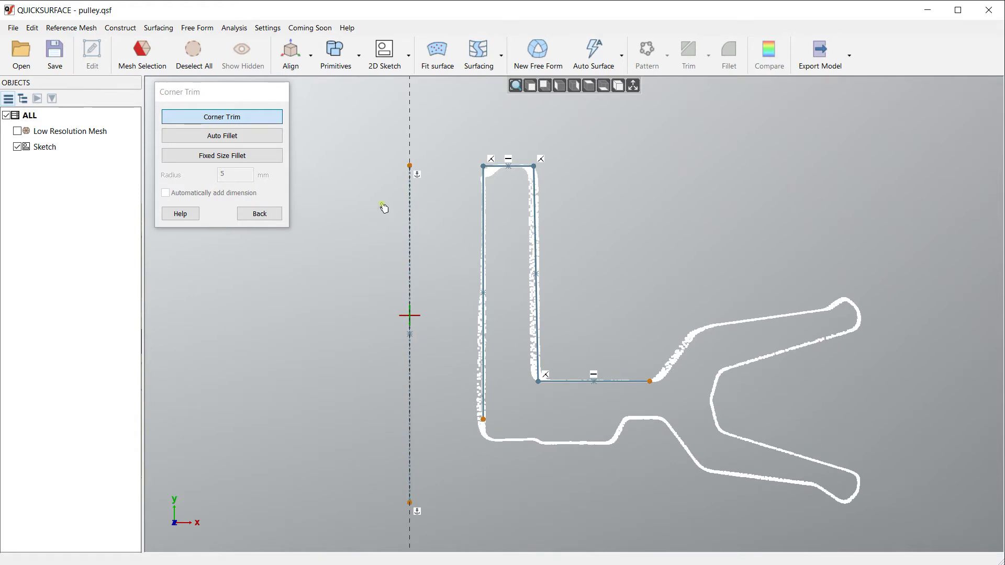
pyautogui.scroll(2, 473, 186)
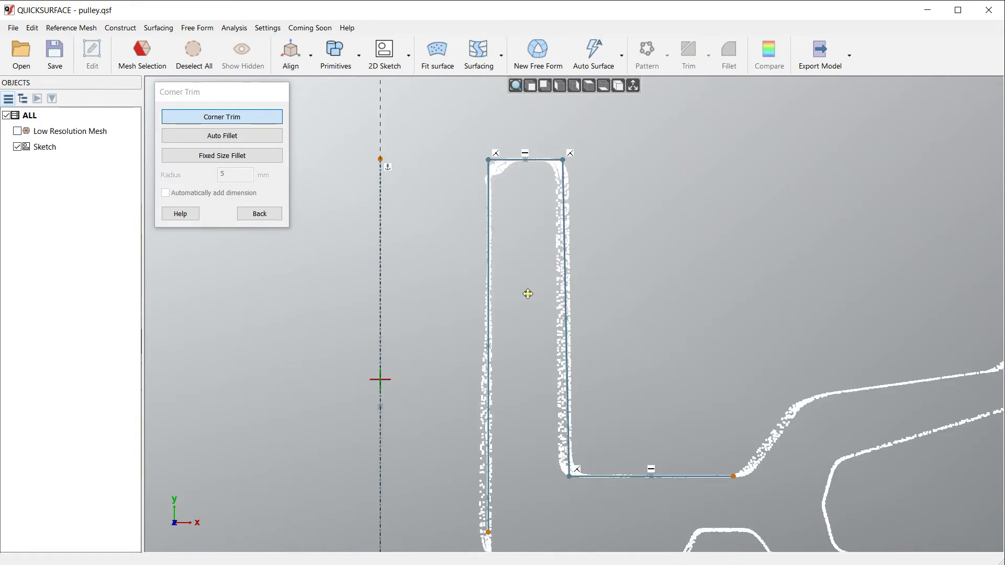
pyautogui.moveTo(529, 294); pyautogui.dragTo(513, 206, button='middle')
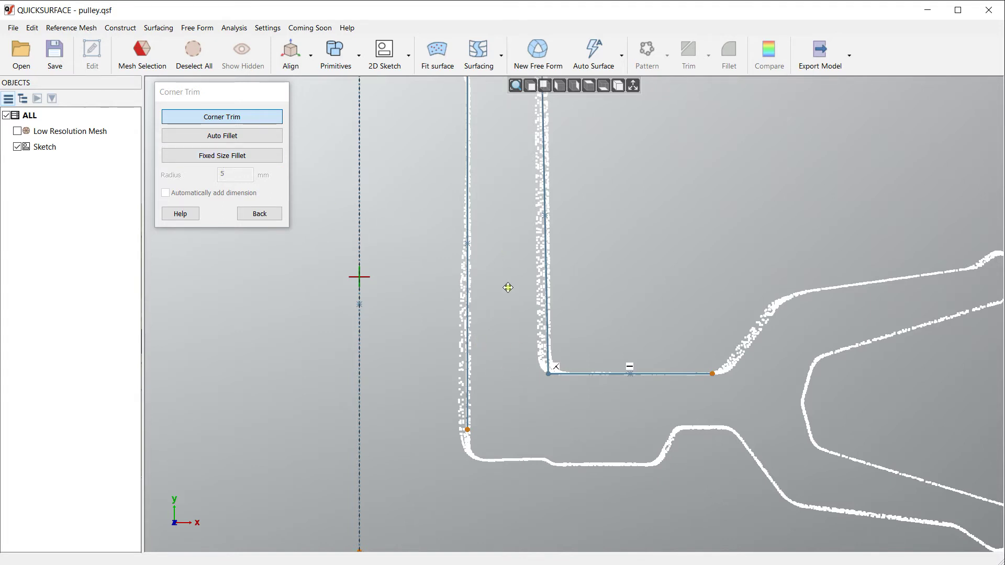
pyautogui.moveTo(508, 287); pyautogui.dragTo(518, 376, button='middle')
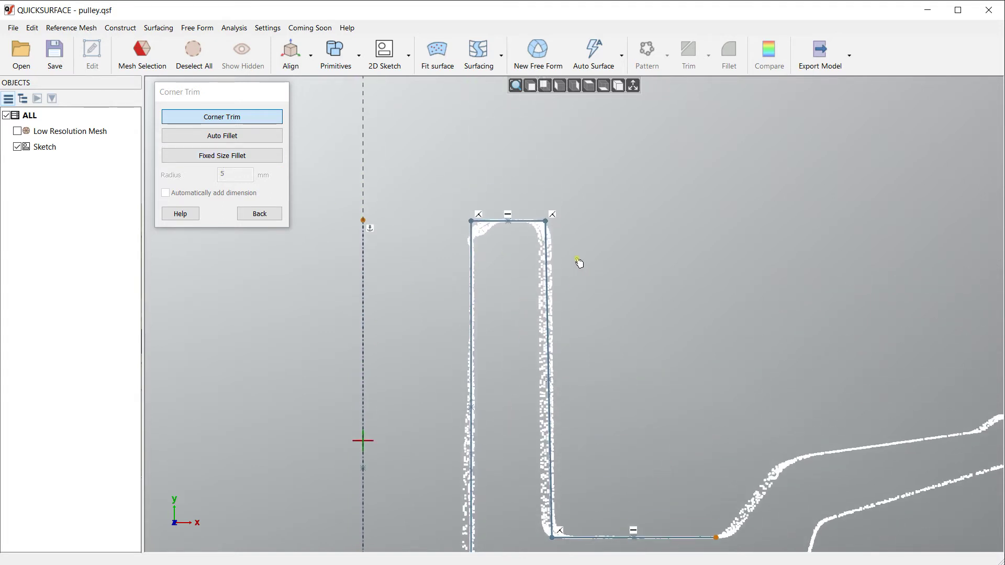
pyautogui.click(214, 157)
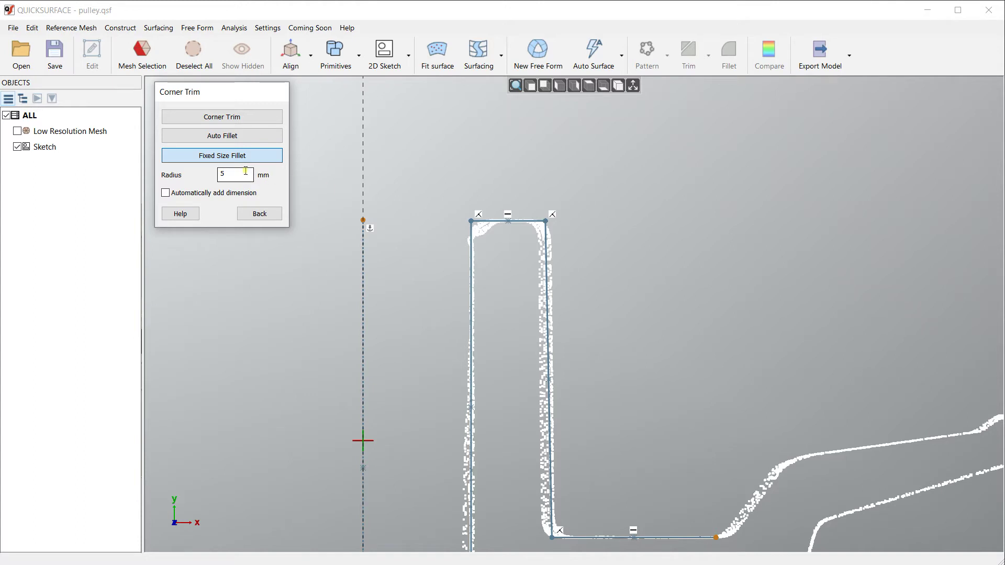
# Set the fillet radius to 1 mm and fillet the slot's top-left and top-right corners
pyautogui.scroll(2, 464, 189)
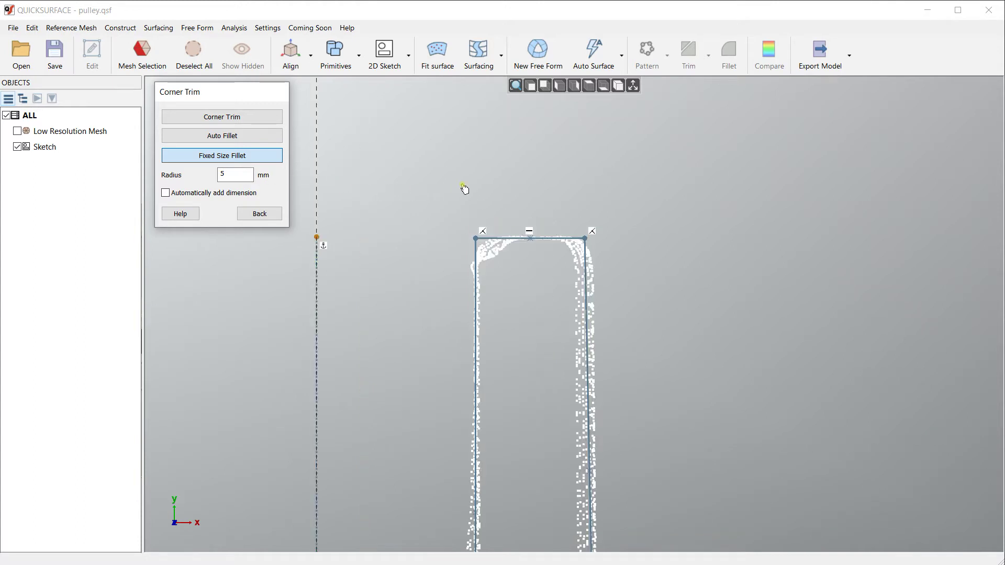
pyautogui.moveTo(488, 198)
pyautogui.mouseDown()
pyautogui.moveTo(442, 197)
pyautogui.moveTo(430, 239)
pyautogui.moveTo(451, 267)
pyautogui.moveTo(480, 269)
pyautogui.moveTo(502, 251)
pyautogui.moveTo(509, 224)
pyautogui.moveTo(460, 261)
pyautogui.moveTo(504, 267)
pyautogui.mouseUp()
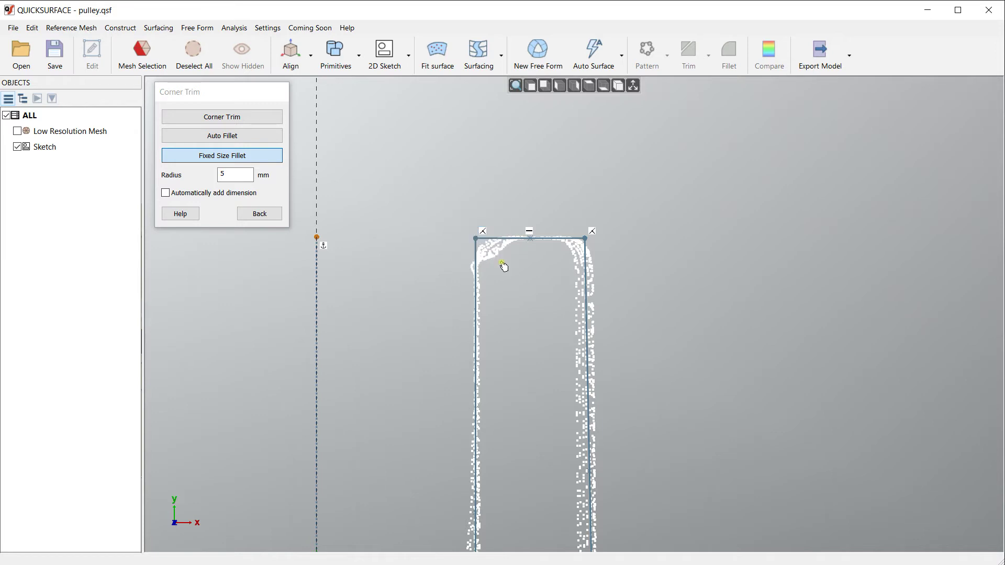
pyautogui.scroll(2, 513, 268)
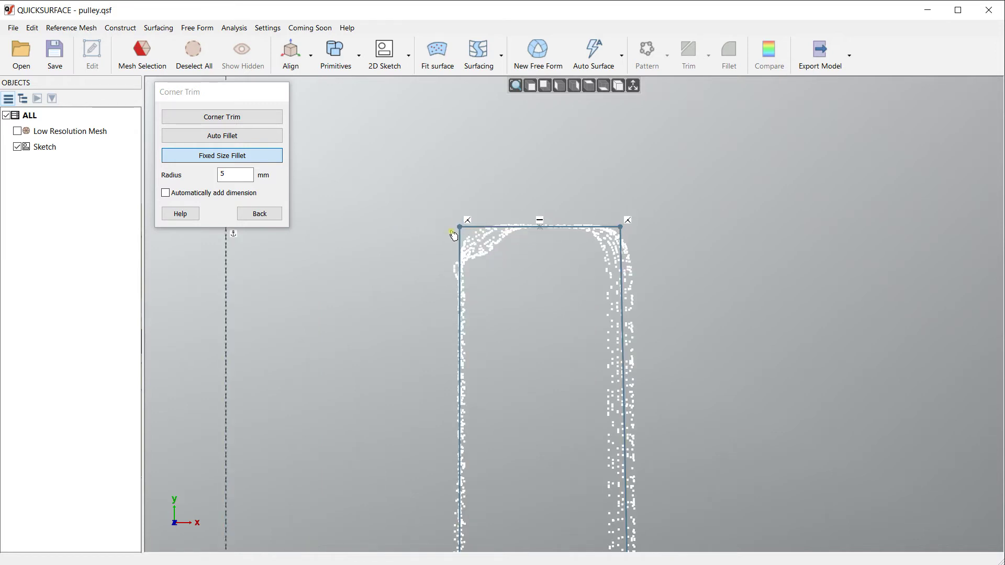
pyautogui.doubleClick(218, 178)
pyautogui.press('BackSpace')
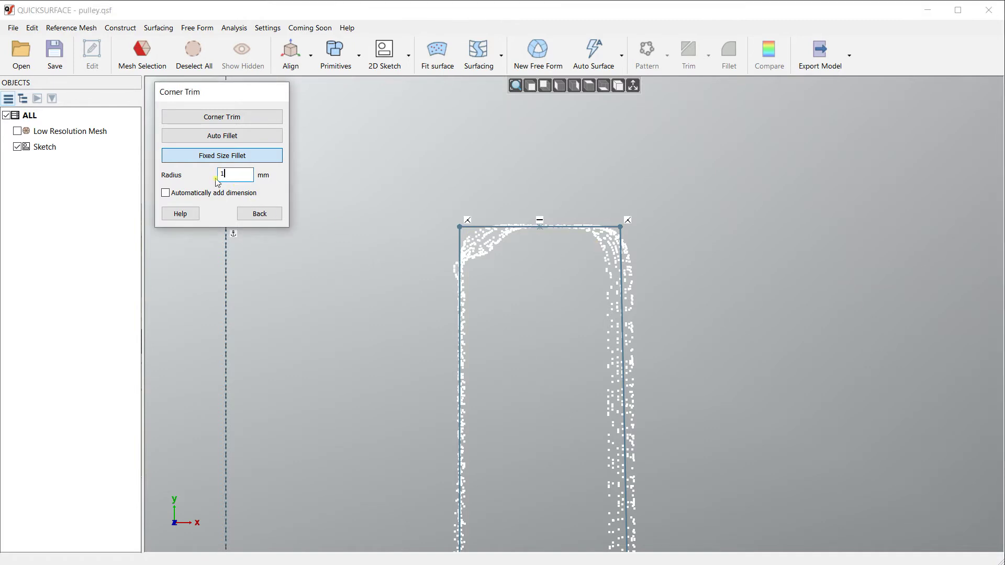
pyautogui.write('1')
pyautogui.click(448, 237)
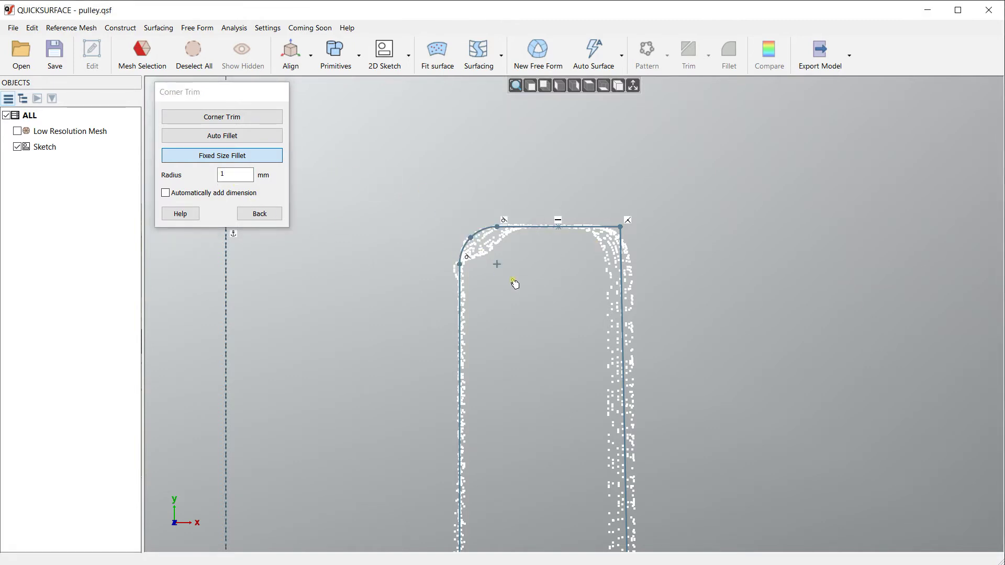
pyautogui.click(646, 220)
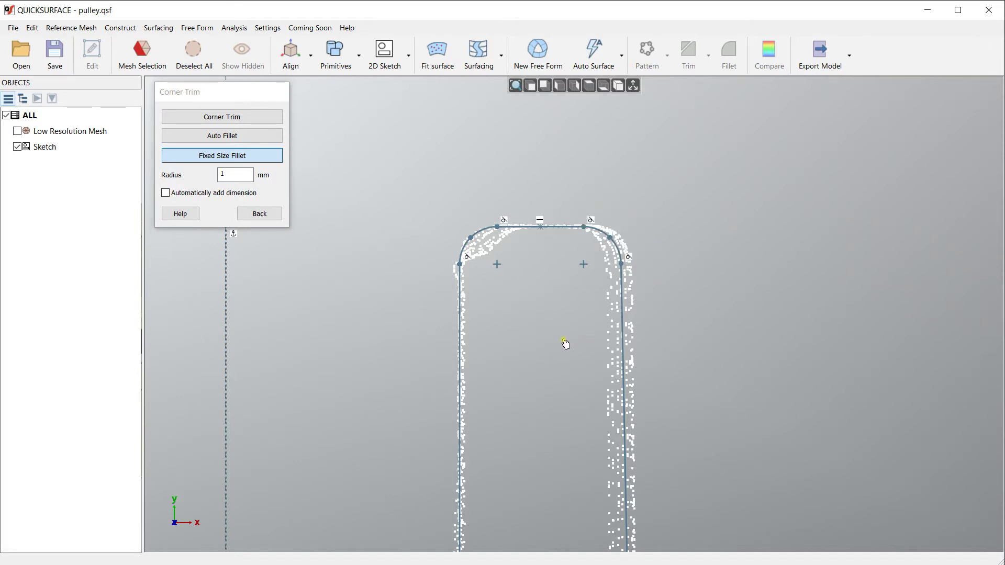
# Undo both trial fillets so the slot's top corners are sharp again
pyautogui.moveTo(567, 343); pyautogui.dragTo(505, 282, button='middle')
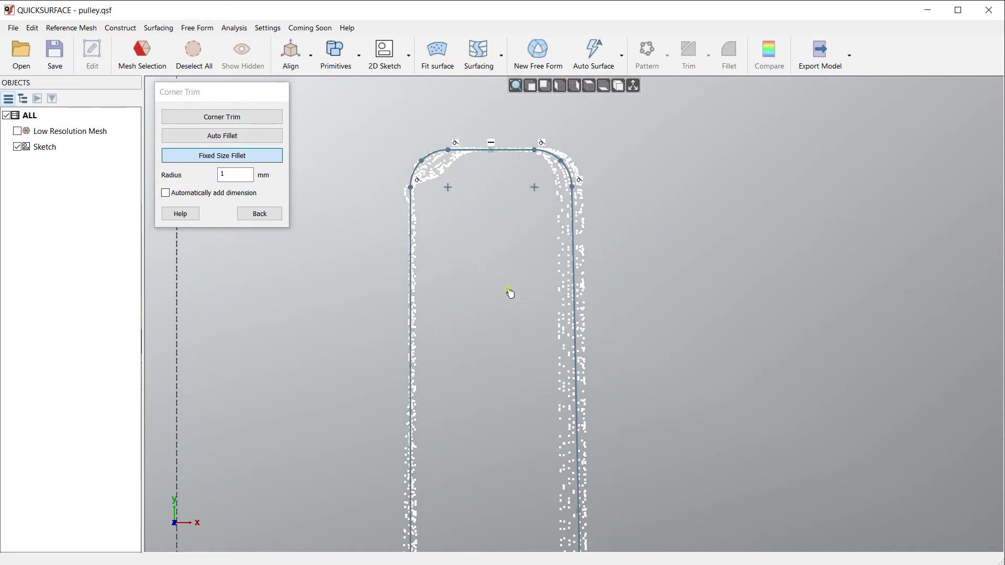
pyautogui.rightClick(653, 222)
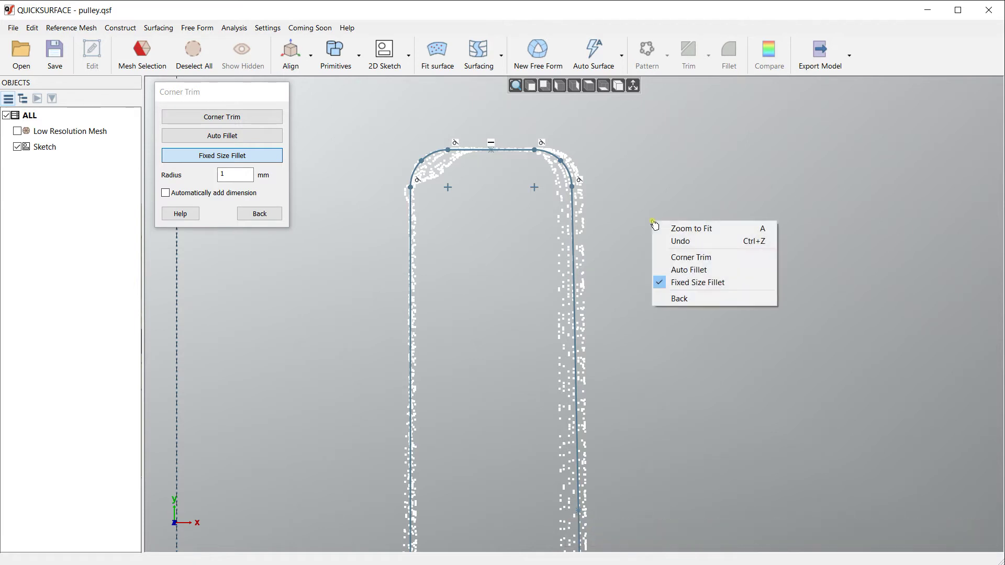
pyautogui.click(694, 244)
pyautogui.rightClick(682, 240)
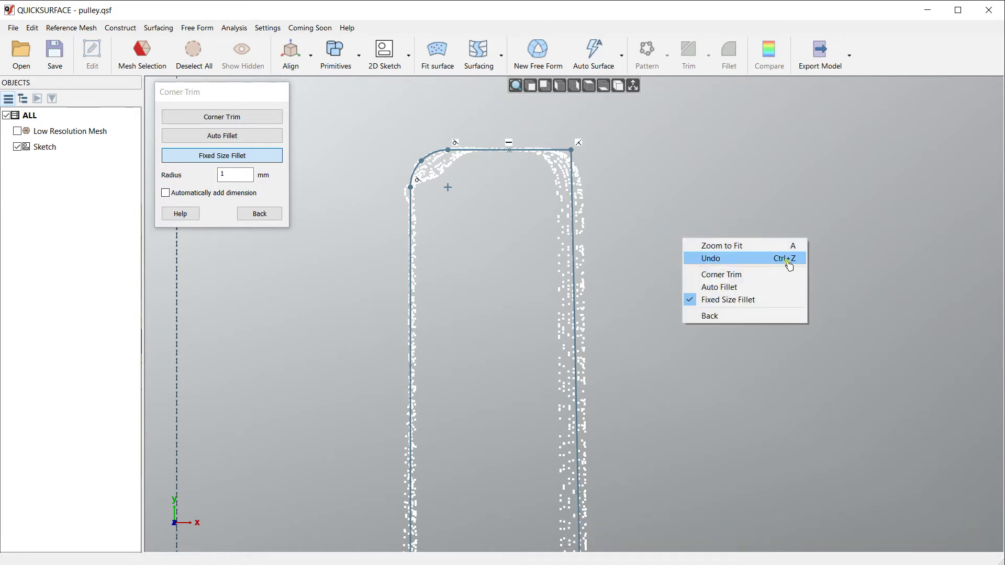
pyautogui.click(749, 260)
pyautogui.moveTo(524, 233)
pyautogui.mouseDown(button='middle')
pyautogui.moveTo(536, 256)
pyautogui.moveTo(553, 253)
pyautogui.mouseUp(button='middle')
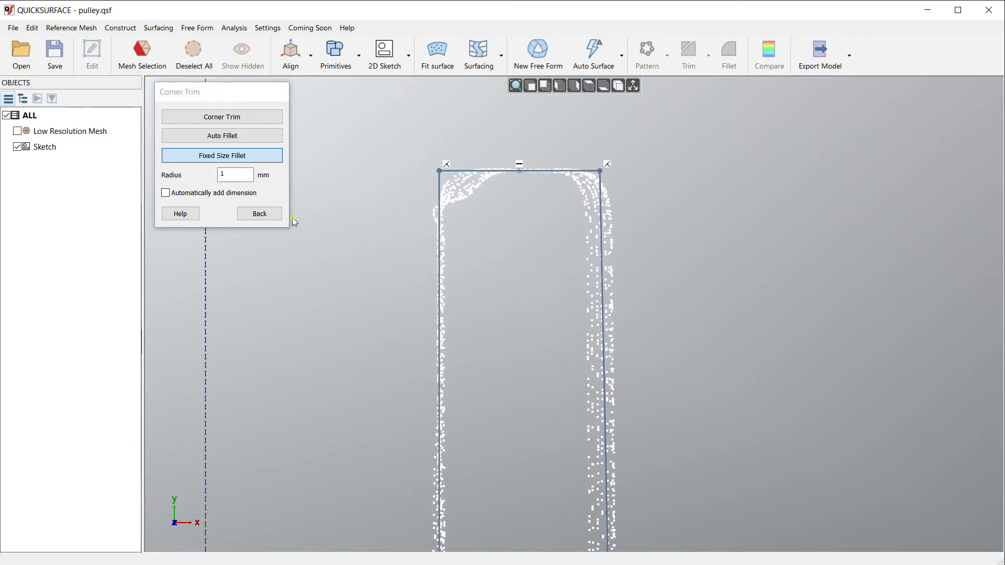
# With automatic dimensions on, fillet the top-left, top-right and lower inner corners at R 1 mm
pyautogui.click(184, 194)
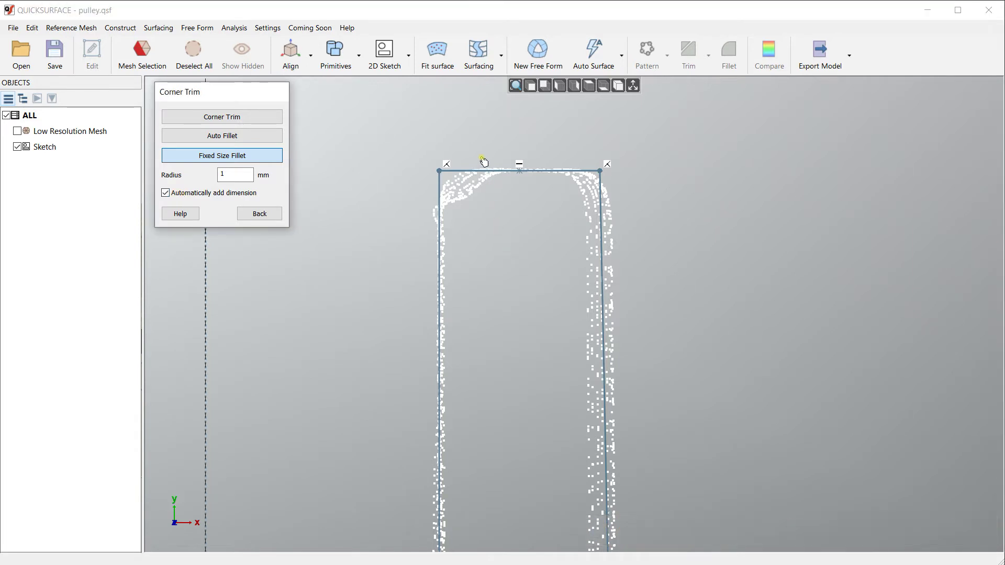
pyautogui.moveTo(441, 151)
pyautogui.mouseDown()
pyautogui.moveTo(443, 225)
pyautogui.moveTo(507, 290)
pyautogui.mouseUp()
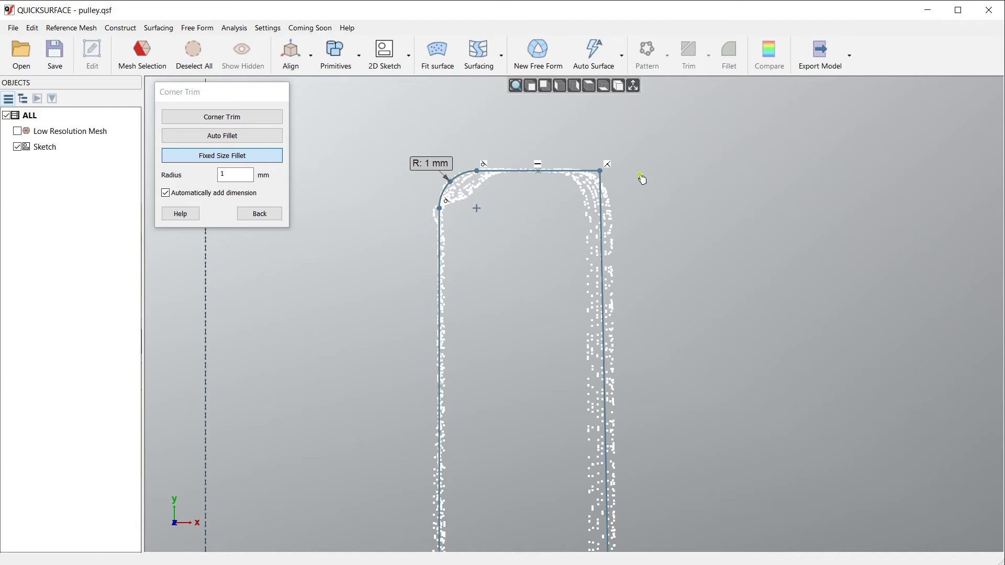
pyautogui.moveTo(613, 151)
pyautogui.mouseDown()
pyautogui.moveTo(584, 171)
pyautogui.moveTo(614, 202)
pyautogui.mouseUp()
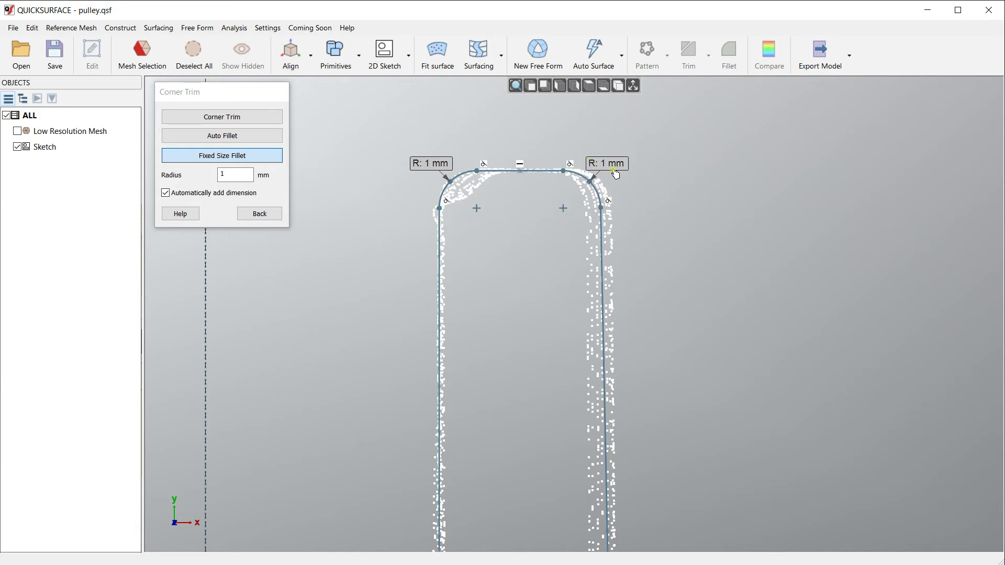
pyautogui.scroll(-5, 538, 298)
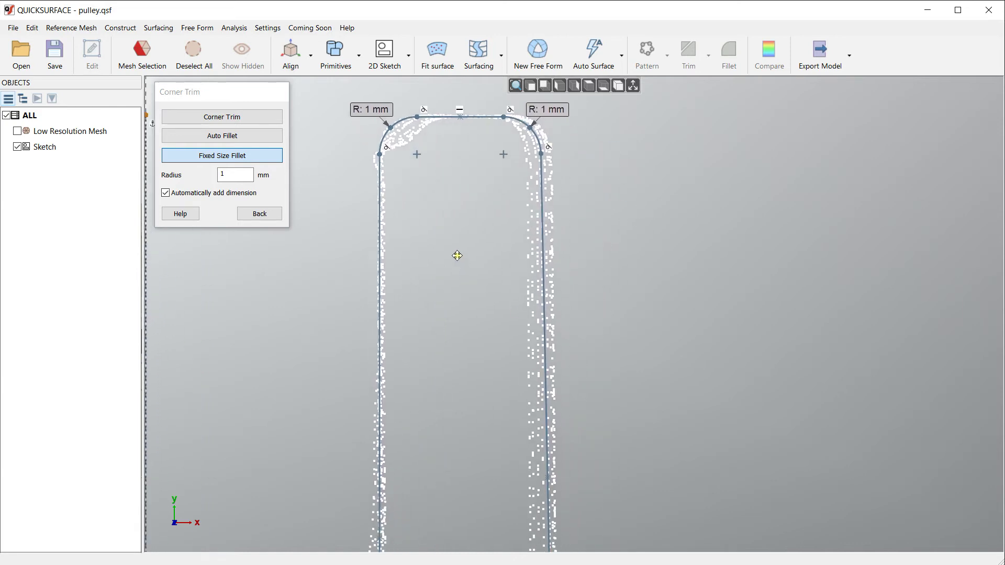
pyautogui.moveTo(497, 349)
pyautogui.mouseDown()
pyautogui.moveTo(477, 396)
pyautogui.moveTo(517, 410)
pyautogui.mouseUp()
pyautogui.scroll(2, 540, 443)
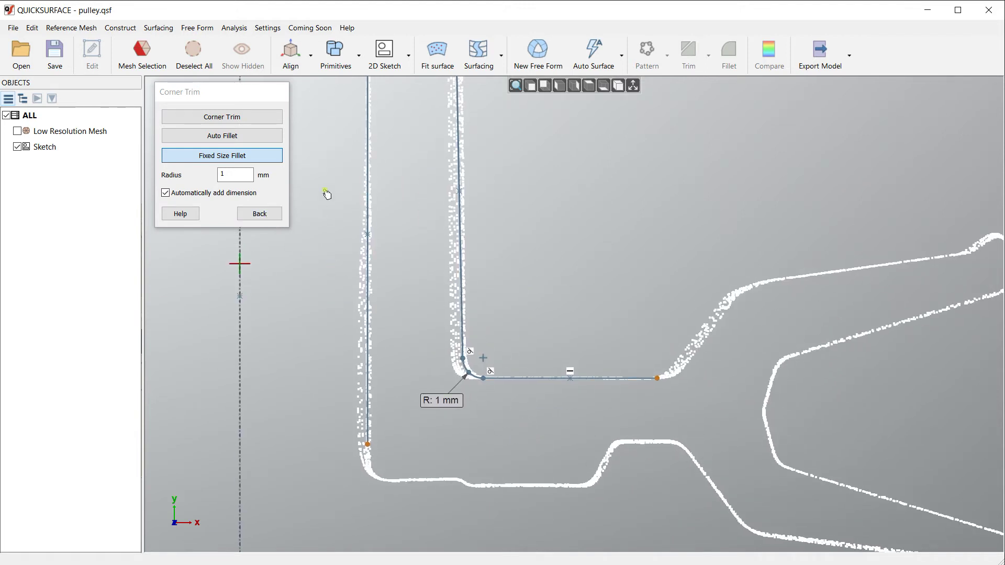
pyautogui.click(259, 215)
# Fit lines to the slanted rise points and the outer arm's upper edge
pyautogui.scroll(-3, 627, 308)
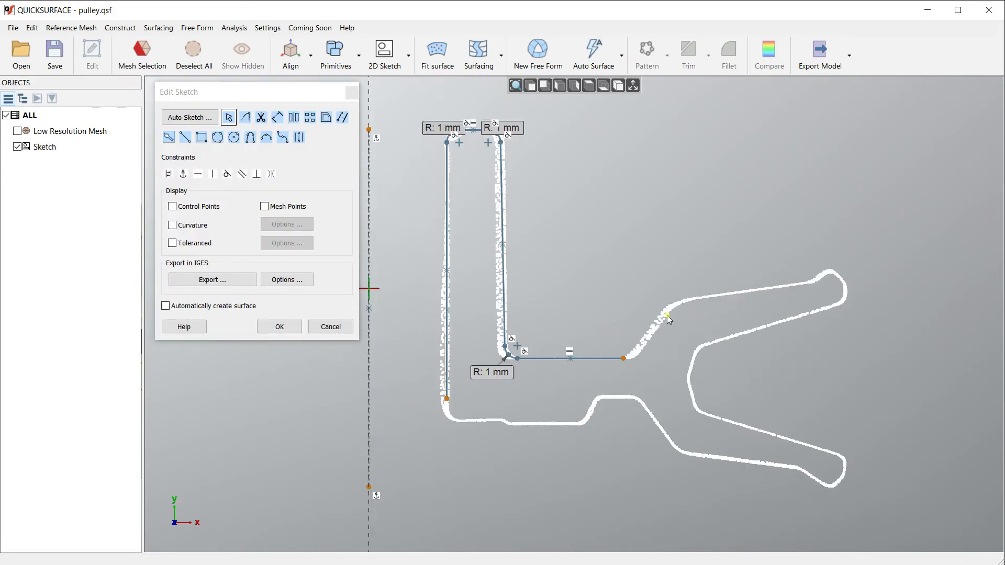
pyautogui.scroll(2, 690, 324)
pyautogui.scroll(2, 629, 349)
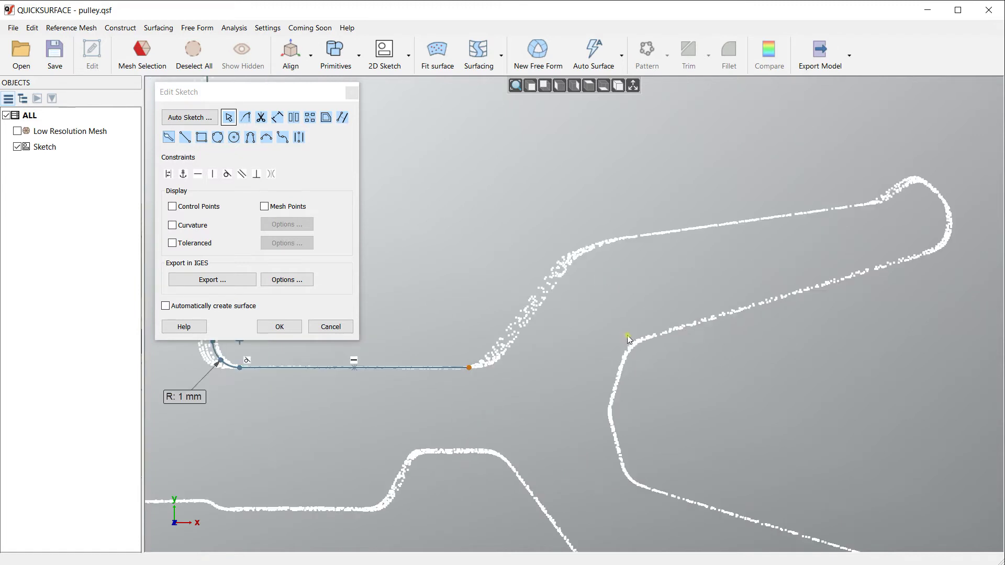
pyautogui.click(168, 137)
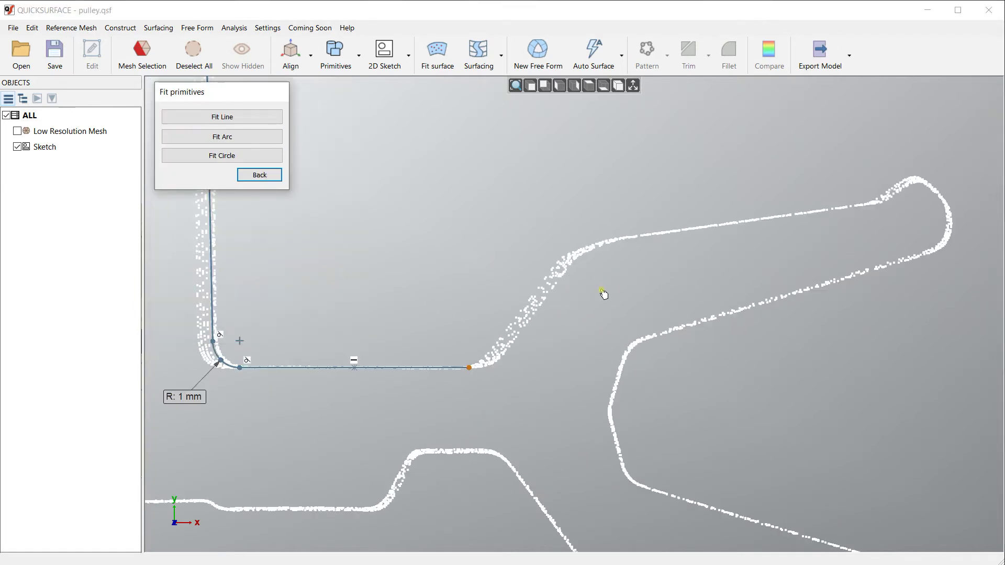
pyautogui.moveTo(541, 274)
pyautogui.mouseDown()
pyautogui.moveTo(506, 288)
pyautogui.moveTo(501, 343)
pyautogui.moveTo(543, 350)
pyautogui.mouseUp()
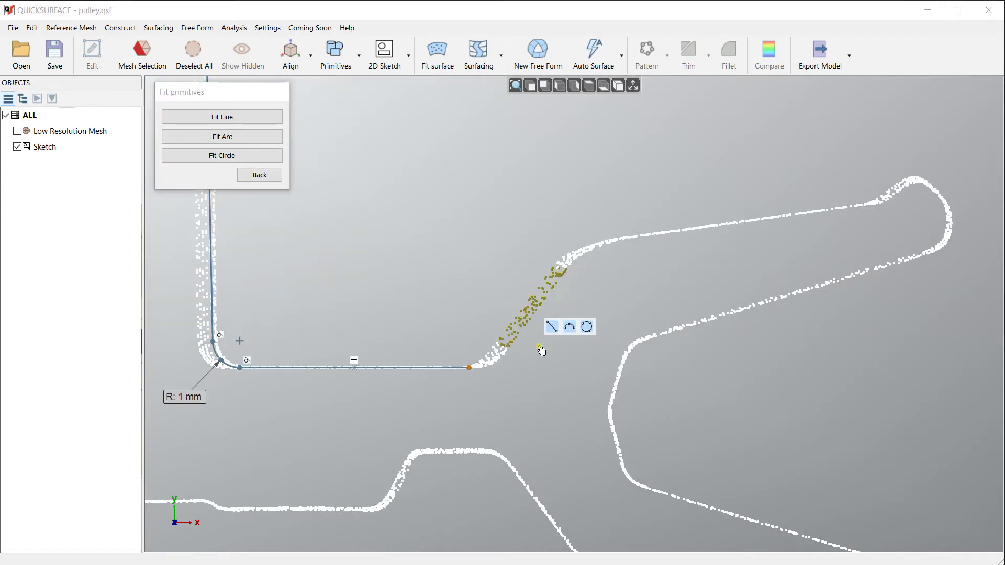
pyautogui.click(563, 327)
pyautogui.moveTo(872, 197)
pyautogui.mouseDown()
pyautogui.moveTo(776, 241)
pyautogui.moveTo(641, 238)
pyautogui.mouseUp()
pyautogui.click(649, 215)
# Fit lines to the outer arm's lower edge and the short left edge
pyautogui.moveTo(884, 255)
pyautogui.mouseDown()
pyautogui.moveTo(797, 334)
pyautogui.moveTo(696, 338)
pyautogui.mouseUp()
pyautogui.click(673, 308)
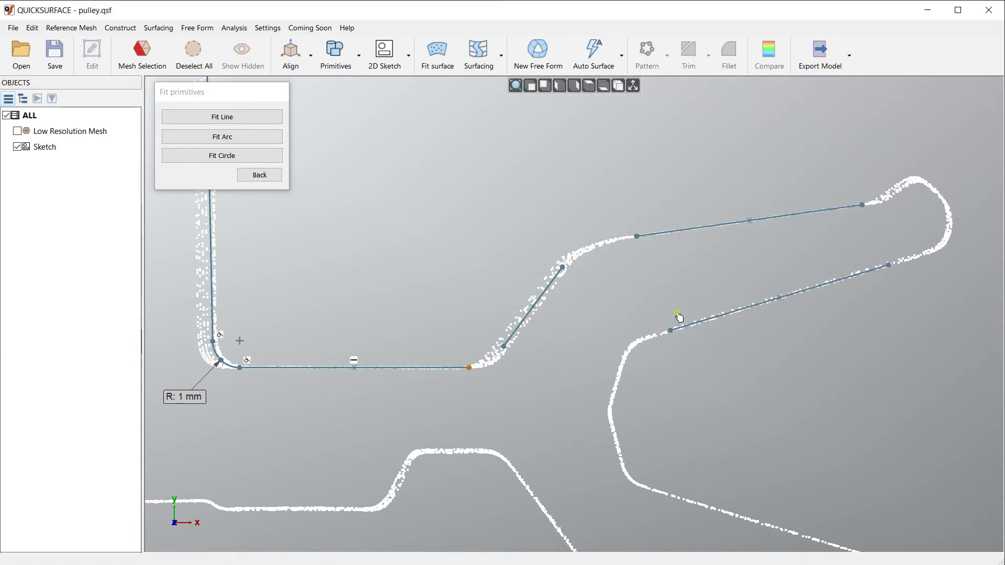
pyautogui.moveTo(667, 310); pyautogui.dragTo(595, 274, button='middle')
pyautogui.moveTo(564, 320)
pyautogui.mouseDown()
pyautogui.moveTo(534, 339)
pyautogui.moveTo(560, 363)
pyautogui.mouseUp()
pyautogui.click(568, 340)
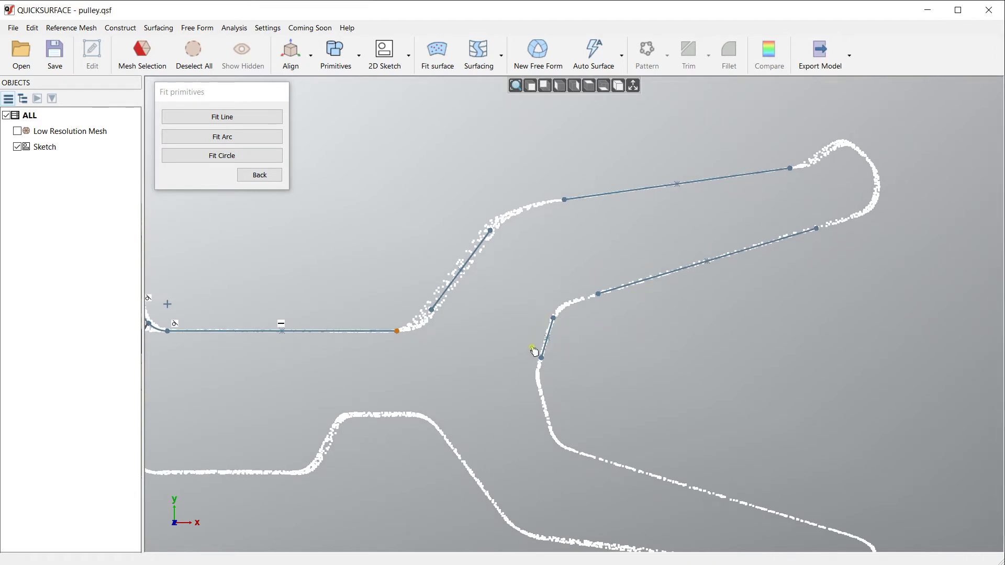
pyautogui.moveTo(476, 351); pyautogui.dragTo(479, 359, button='middle')
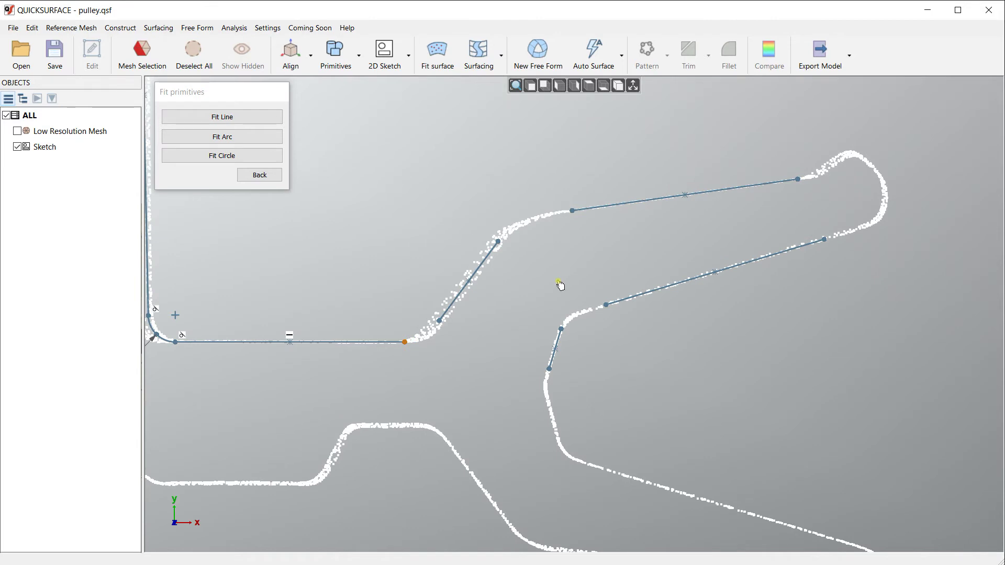
pyautogui.click(254, 175)
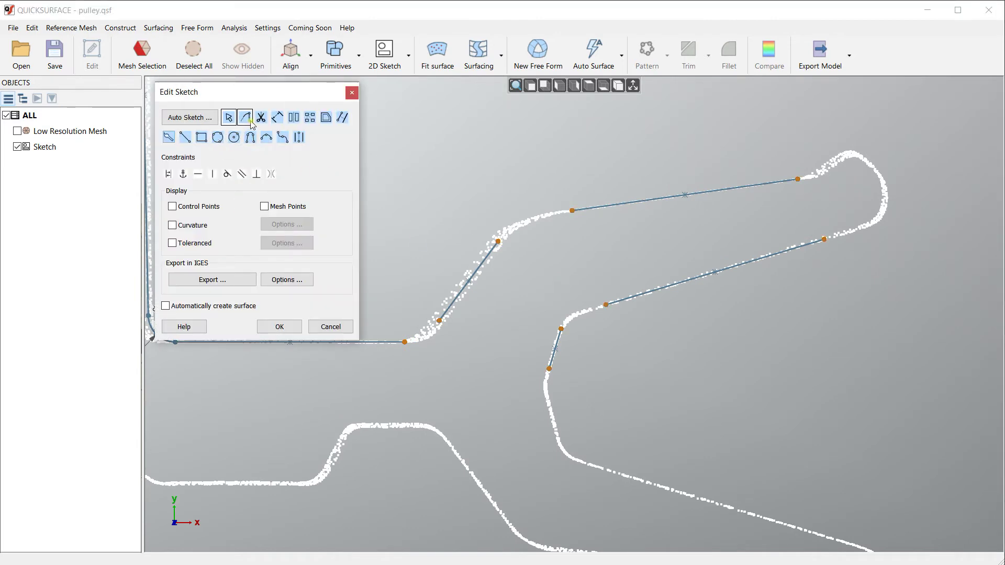
# In Auto Fillet mode, round the slanted line's lower corner, dimensioned R 0.879 mm
pyautogui.click(250, 121)
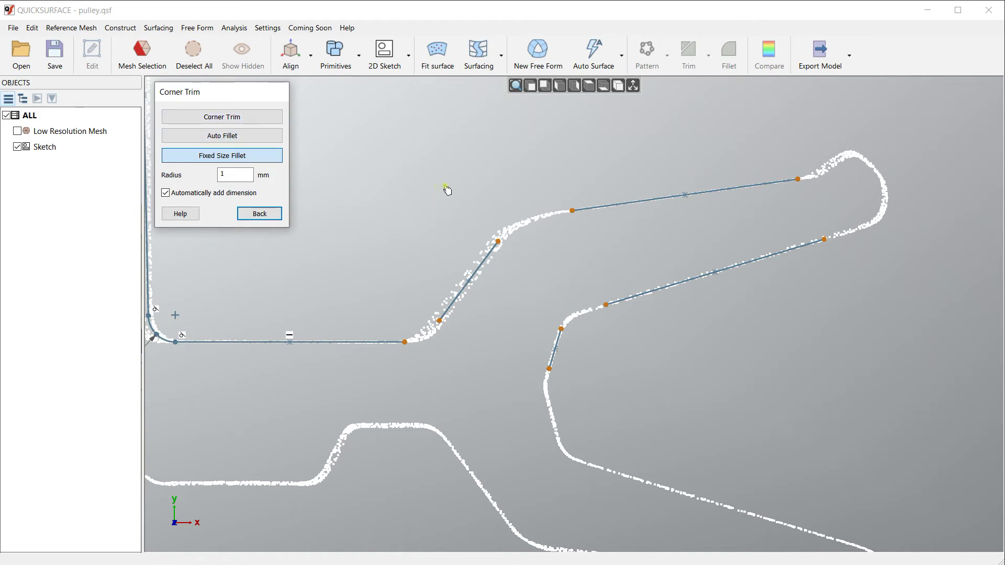
pyautogui.scroll(3, 515, 304)
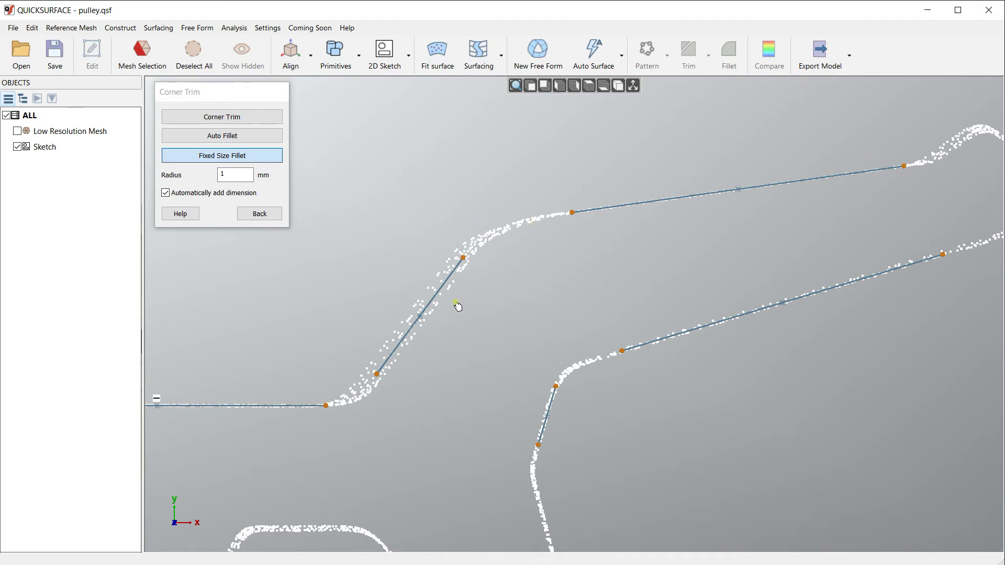
pyautogui.moveTo(551, 283); pyautogui.dragTo(574, 260, button='middle')
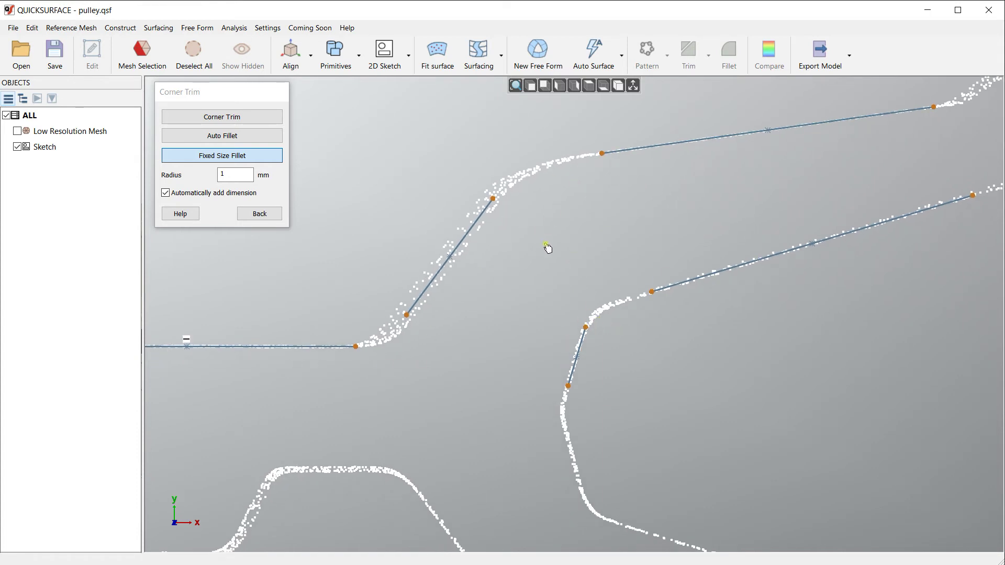
pyautogui.click(209, 138)
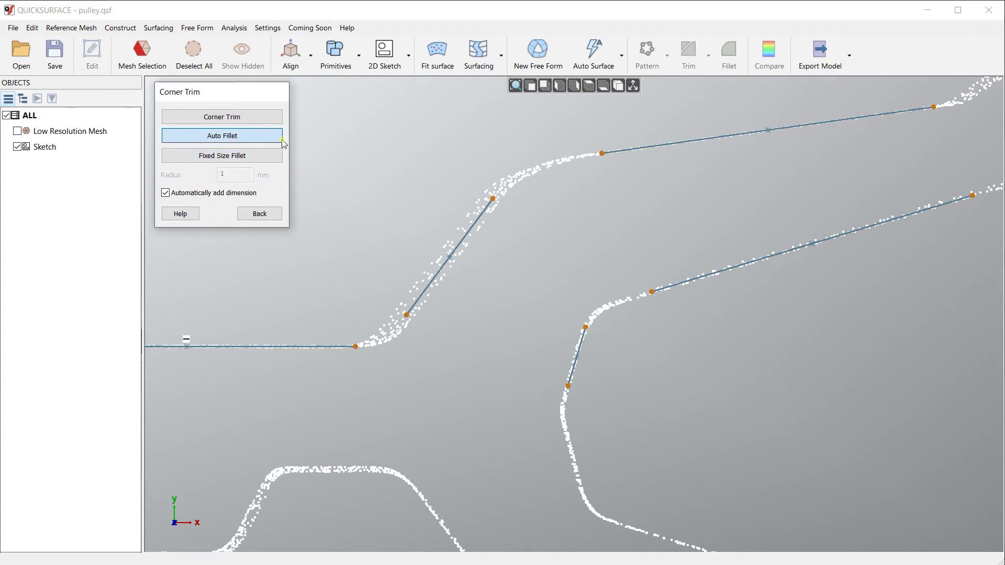
pyautogui.moveTo(362, 284); pyautogui.dragTo(422, 288, button='middle')
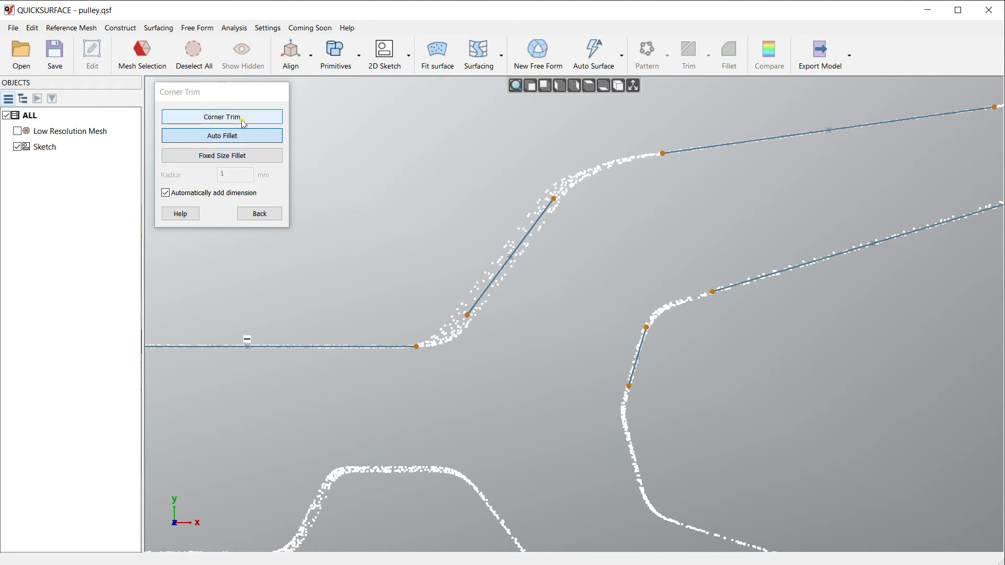
pyautogui.moveTo(533, 326)
pyautogui.mouseDown()
pyautogui.moveTo(517, 289)
pyautogui.moveTo(487, 268)
pyautogui.moveTo(431, 258)
pyautogui.moveTo(401, 276)
pyautogui.moveTo(398, 364)
pyautogui.moveTo(475, 393)
pyautogui.mouseUp()
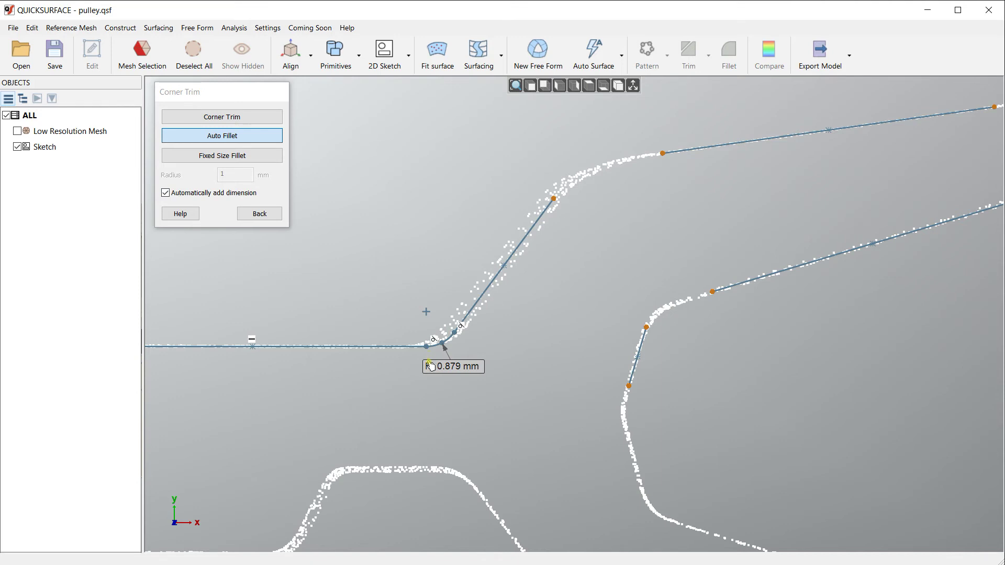
# Turn off automatic dimensions and auto-fillet the slanted line's upper corner and a right-profile corner
pyautogui.click(176, 198)
pyautogui.moveTo(495, 246)
pyautogui.mouseDown(button='middle')
pyautogui.moveTo(415, 284)
pyautogui.moveTo(413, 296)
pyautogui.mouseUp(button='middle')
pyautogui.moveTo(653, 207)
pyautogui.mouseDown()
pyautogui.moveTo(466, 222)
pyautogui.moveTo(584, 288)
pyautogui.mouseUp()
pyautogui.moveTo(690, 300)
pyautogui.mouseDown()
pyautogui.moveTo(634, 299)
pyautogui.moveTo(696, 377)
pyautogui.mouseUp()
pyautogui.moveTo(705, 403)
pyautogui.mouseDown(button='middle')
pyautogui.moveTo(463, 399)
pyautogui.moveTo(677, 237)
pyautogui.mouseUp(button='middle')
pyautogui.moveTo(646, 301); pyautogui.dragTo(834, 439, button='middle')
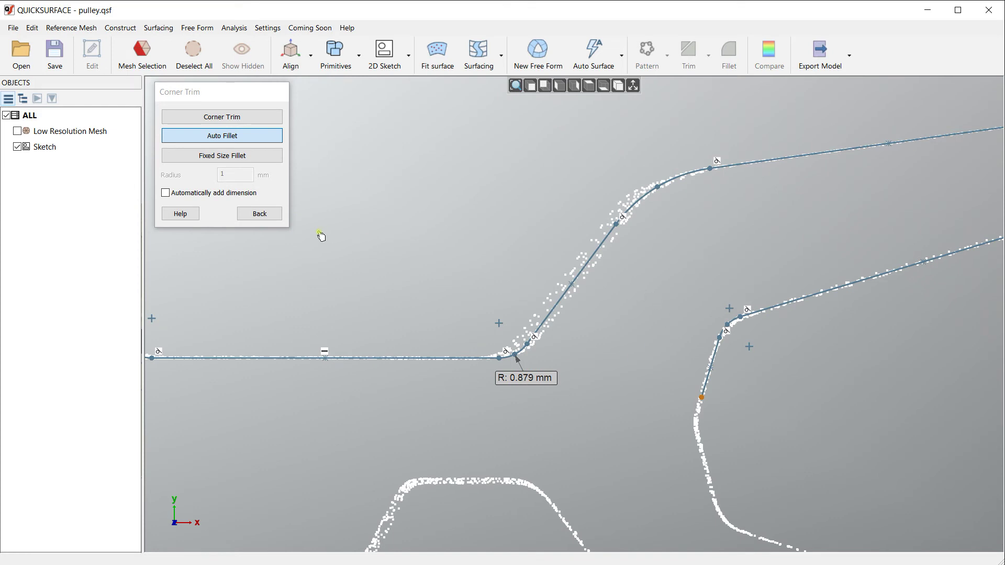
pyautogui.scroll(-3, 394, 243)
pyautogui.moveTo(410, 240)
pyautogui.mouseDown(button='middle')
pyautogui.moveTo(520, 274)
pyautogui.moveTo(546, 293)
pyautogui.mouseUp(button='middle')
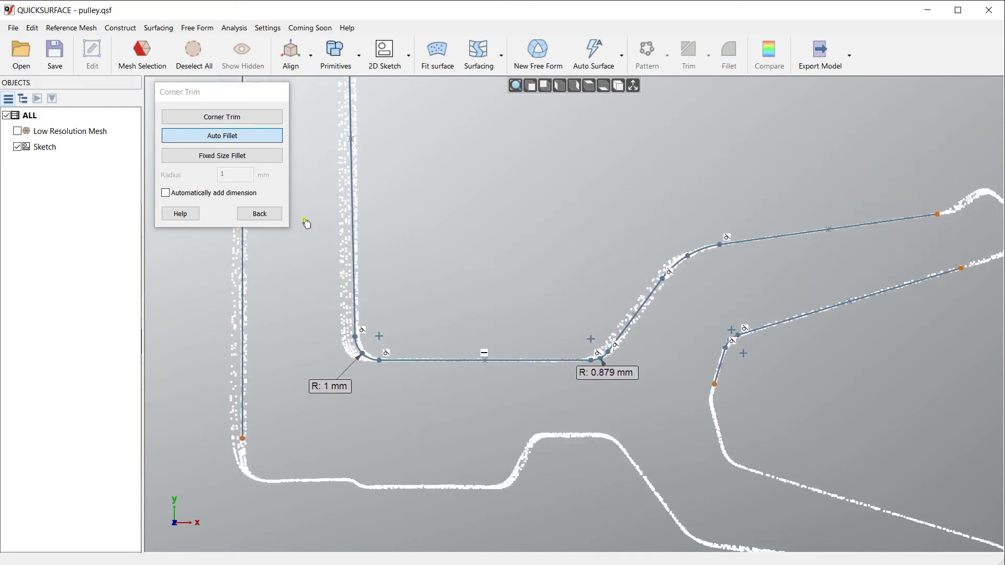
pyautogui.click(260, 215)
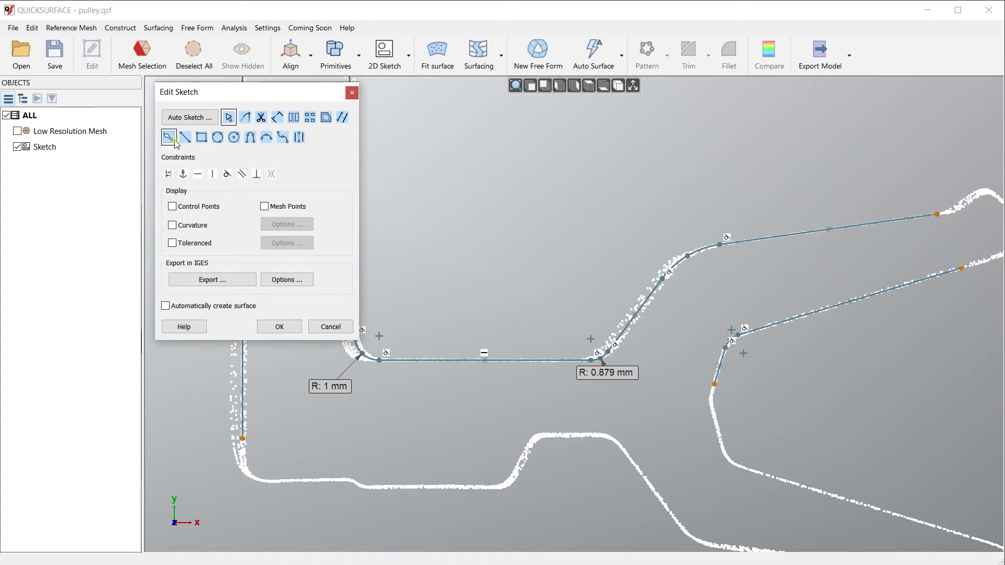
pyautogui.moveTo(471, 302); pyautogui.dragTo(642, 240, button='middle')
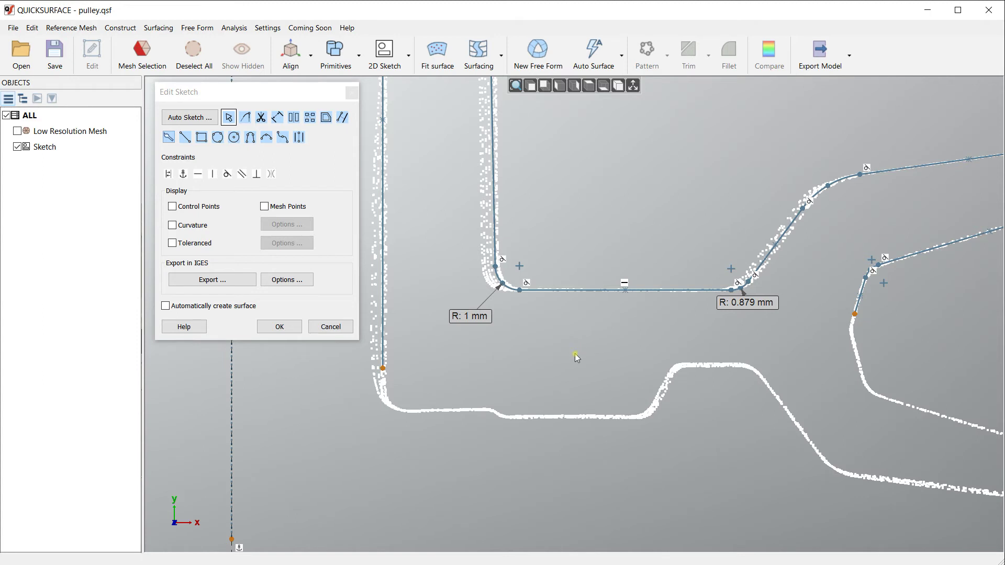
pyautogui.scroll(2, 396, 410)
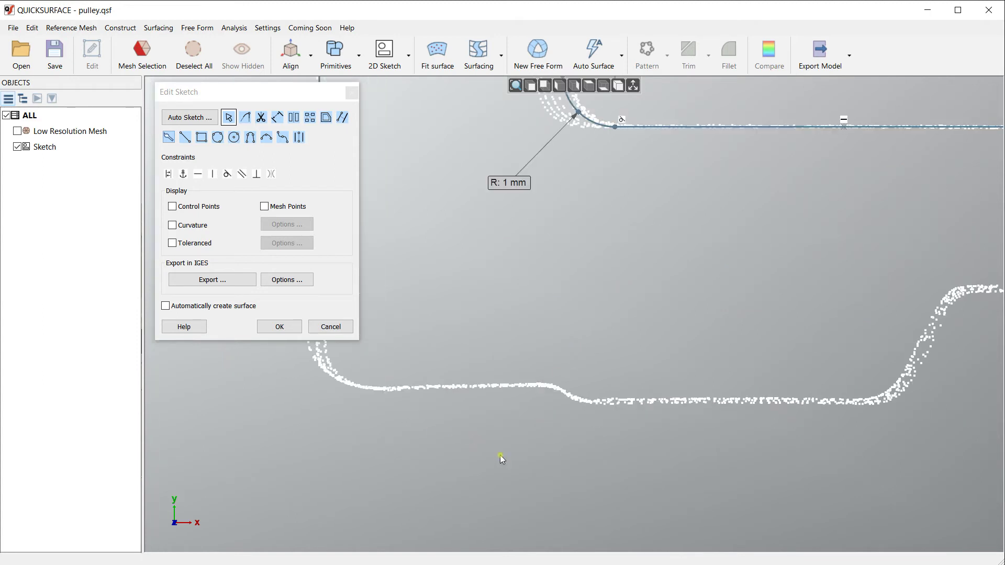
# Fit lines to the lower-left and lower flat mesh points and along the rising slope
pyautogui.moveTo(537, 379)
pyautogui.mouseDown()
pyautogui.moveTo(512, 410)
pyautogui.moveTo(443, 418)
pyautogui.moveTo(403, 397)
pyautogui.moveTo(397, 377)
pyautogui.mouseUp()
pyautogui.moveTo(854, 390)
pyautogui.mouseDown()
pyautogui.moveTo(758, 443)
pyautogui.moveTo(610, 404)
pyautogui.moveTo(662, 463)
pyautogui.mouseUp()
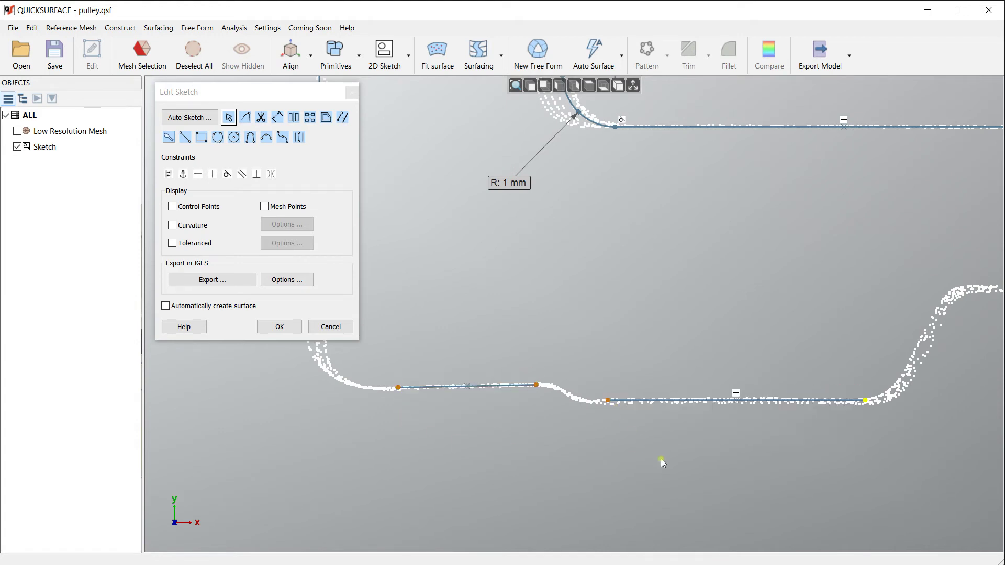
pyautogui.moveTo(763, 458); pyautogui.dragTo(617, 466, button='middle')
pyautogui.moveTo(759, 315)
pyautogui.mouseDown()
pyautogui.moveTo(704, 356)
pyautogui.moveTo(777, 388)
pyautogui.mouseUp()
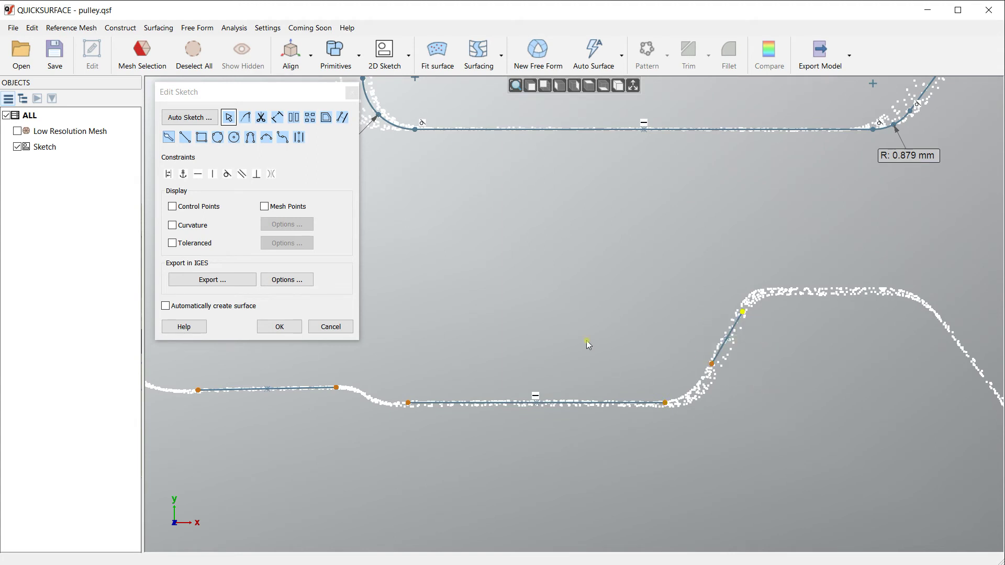
pyautogui.scroll(-3, 542, 384)
# Fit lines along the top flat points, the descending slope and the lower mesh edge
pyautogui.moveTo(741, 324)
pyautogui.mouseDown()
pyautogui.moveTo(720, 353)
pyautogui.moveTo(684, 358)
pyautogui.mouseUp()
pyautogui.moveTo(802, 352)
pyautogui.mouseDown()
pyautogui.moveTo(790, 366)
pyautogui.moveTo(848, 450)
pyautogui.moveTo(826, 479)
pyautogui.mouseUp()
pyautogui.moveTo(718, 447); pyautogui.dragTo(688, 434, button='middle')
pyautogui.scroll(-2, 706, 439)
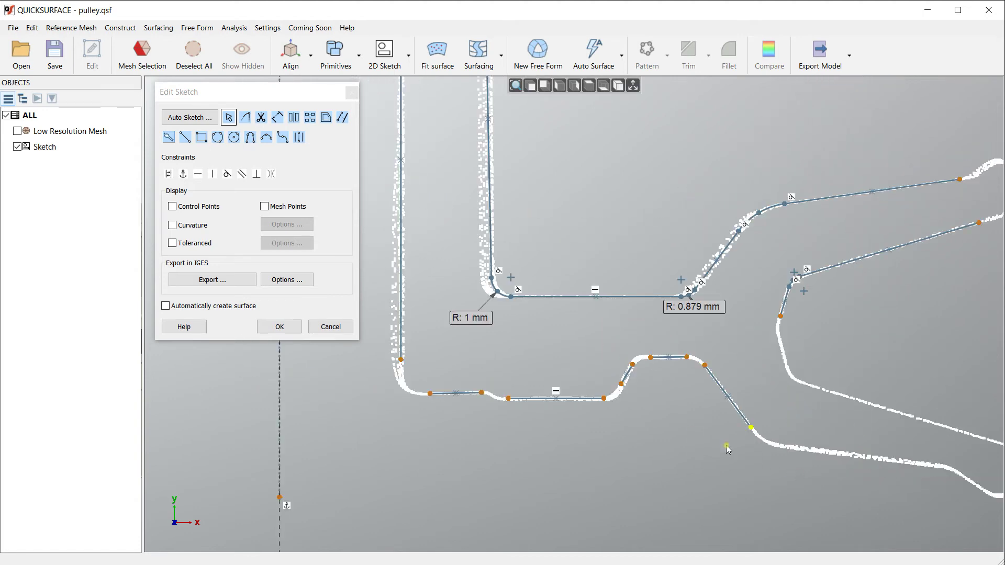
pyautogui.moveTo(934, 454); pyautogui.dragTo(772, 459)
pyautogui.moveTo(606, 445); pyautogui.dragTo(674, 439, button='middle')
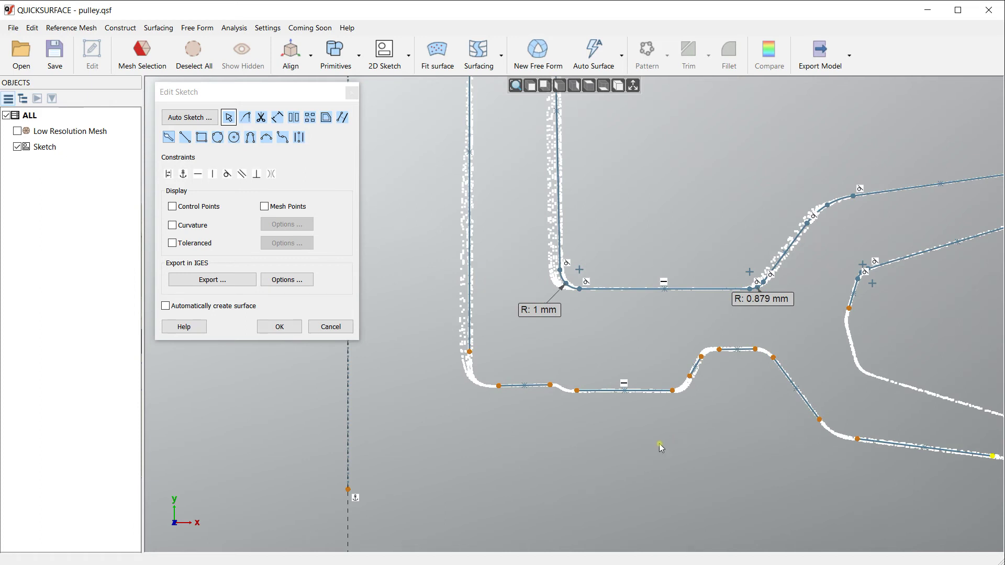
pyautogui.moveTo(670, 445); pyautogui.dragTo(637, 442)
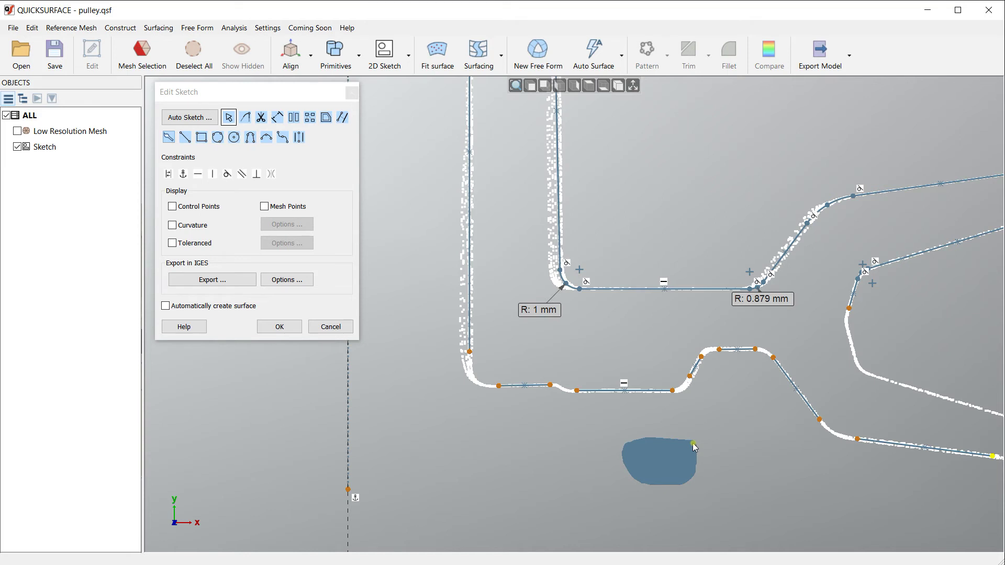
pyautogui.moveTo(692, 442); pyautogui.dragTo(692, 443)
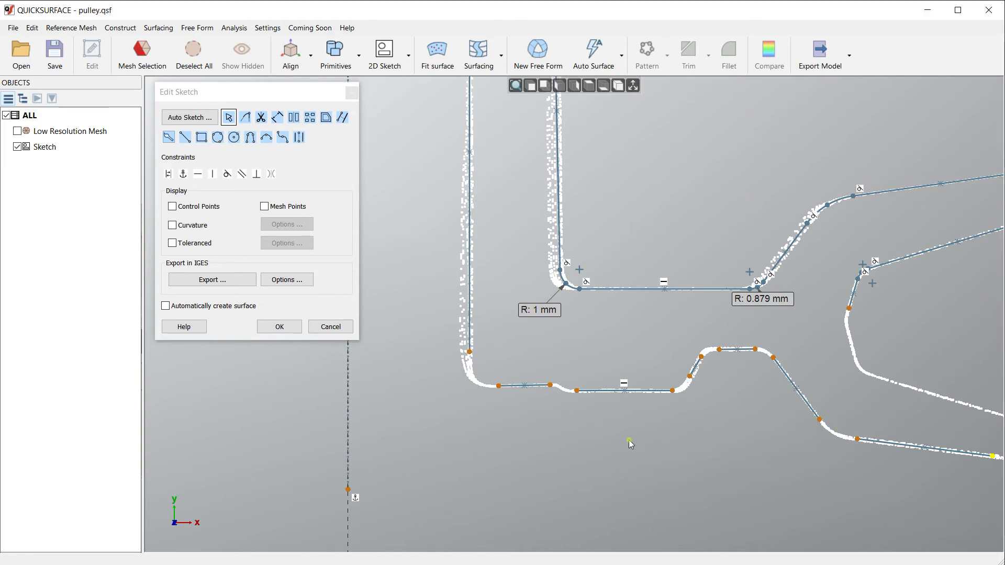
pyautogui.scroll(2, 629, 439)
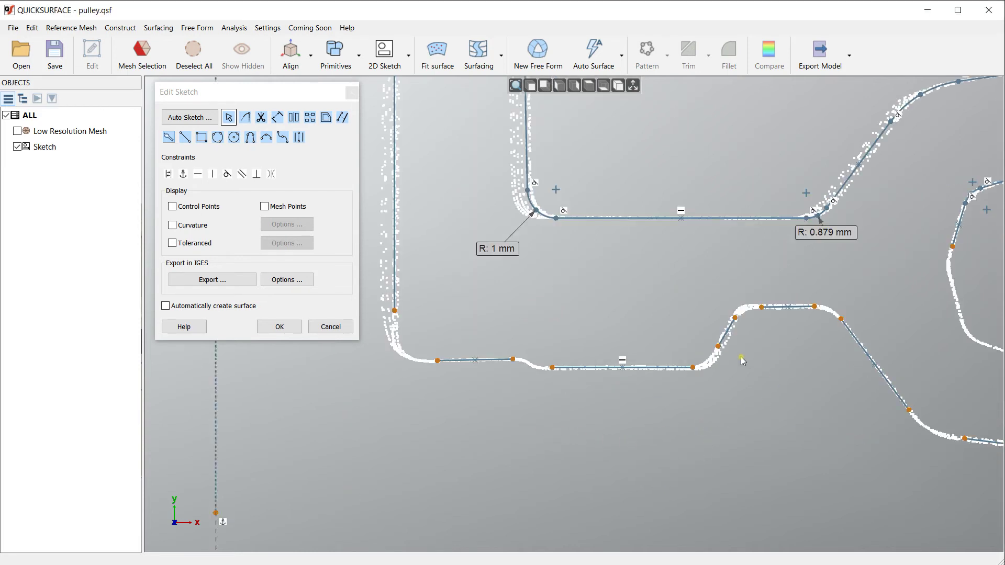
pyautogui.scroll(2, 741, 374)
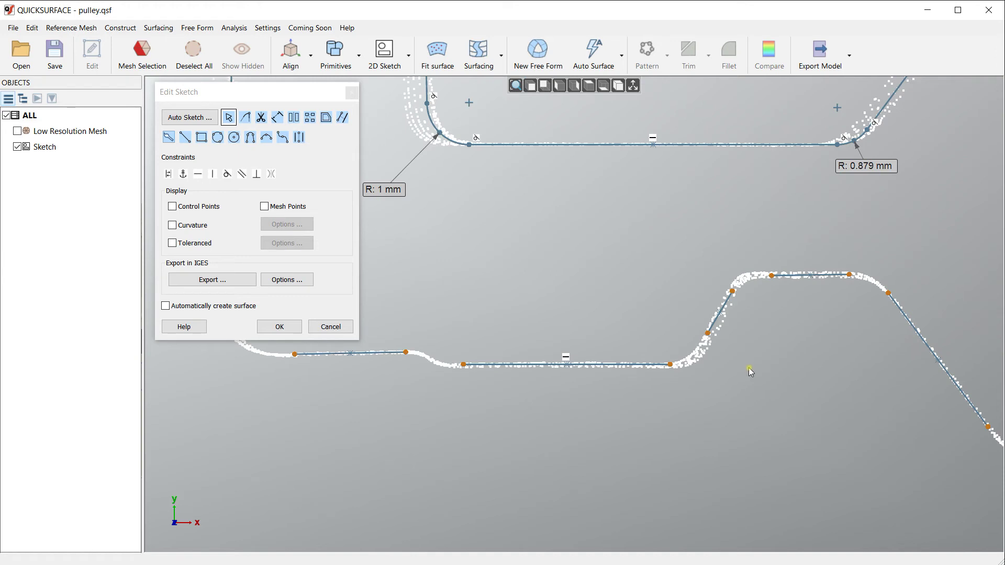
# Corner-trim the lower lines into sharp corners, including the raised section's upper-left and upper-right corners
pyautogui.moveTo(757, 362)
pyautogui.mouseDown()
pyautogui.moveTo(706, 323)
pyautogui.moveTo(667, 380)
pyautogui.moveTo(744, 413)
pyautogui.mouseUp()
pyautogui.moveTo(776, 308)
pyautogui.mouseDown()
pyautogui.moveTo(745, 252)
pyautogui.moveTo(783, 298)
pyautogui.mouseUp()
pyautogui.moveTo(887, 278)
pyautogui.mouseDown()
pyautogui.moveTo(814, 272)
pyautogui.moveTo(931, 286)
pyautogui.moveTo(889, 310)
pyautogui.mouseUp()
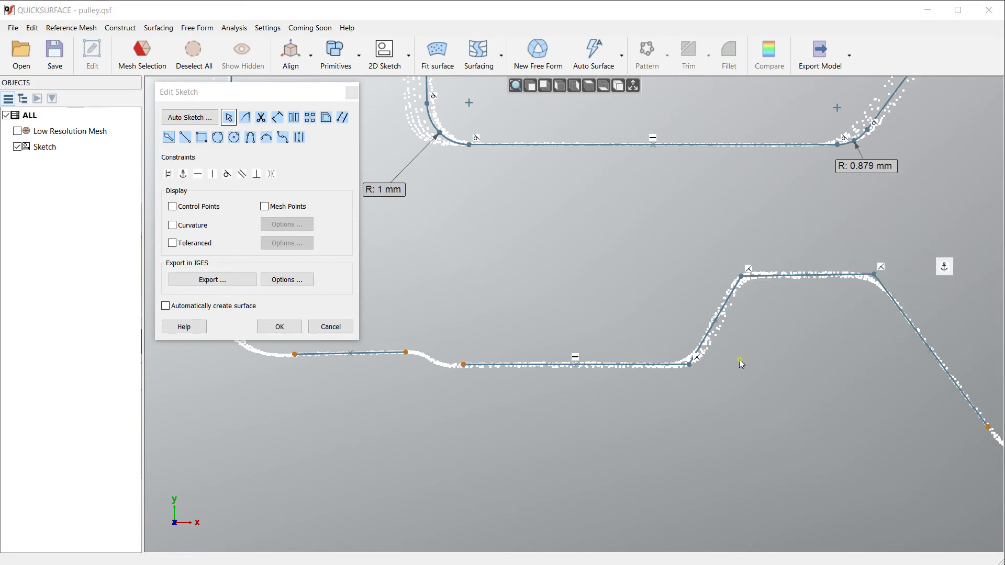
pyautogui.scroll(4, 416, 366)
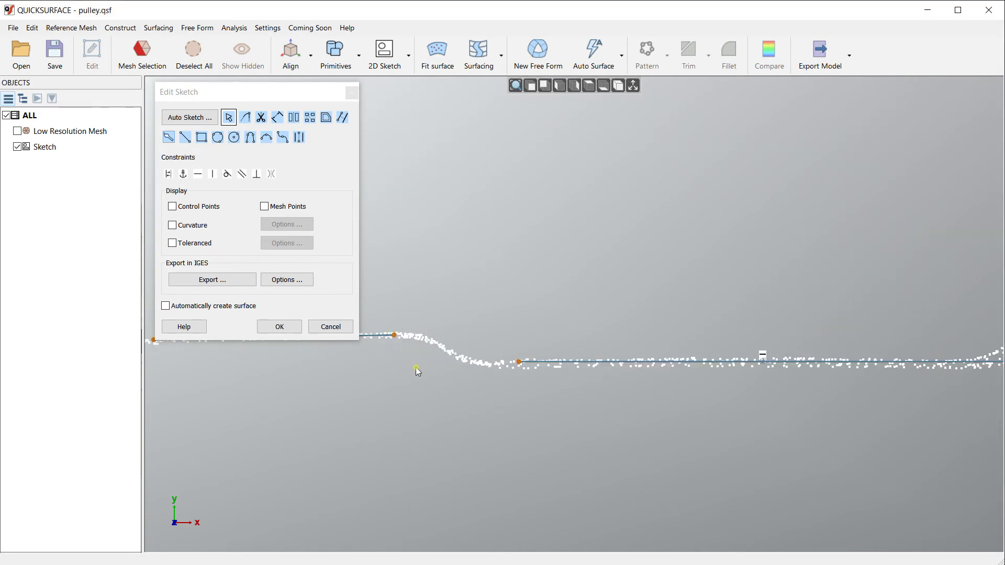
# Fit a short line along the kink and join it and the neighbouring lines at sharp corners
pyautogui.moveTo(452, 332)
pyautogui.mouseDown()
pyautogui.moveTo(445, 340)
pyautogui.moveTo(490, 361)
pyautogui.mouseUp()
pyautogui.moveTo(479, 404)
pyautogui.mouseDown(button='middle')
pyautogui.moveTo(586, 416)
pyautogui.moveTo(674, 357)
pyautogui.mouseUp(button='middle')
pyautogui.moveTo(670, 341)
pyautogui.mouseDown()
pyautogui.moveTo(574, 341)
pyautogui.moveTo(658, 387)
pyautogui.moveTo(667, 367)
pyautogui.mouseUp()
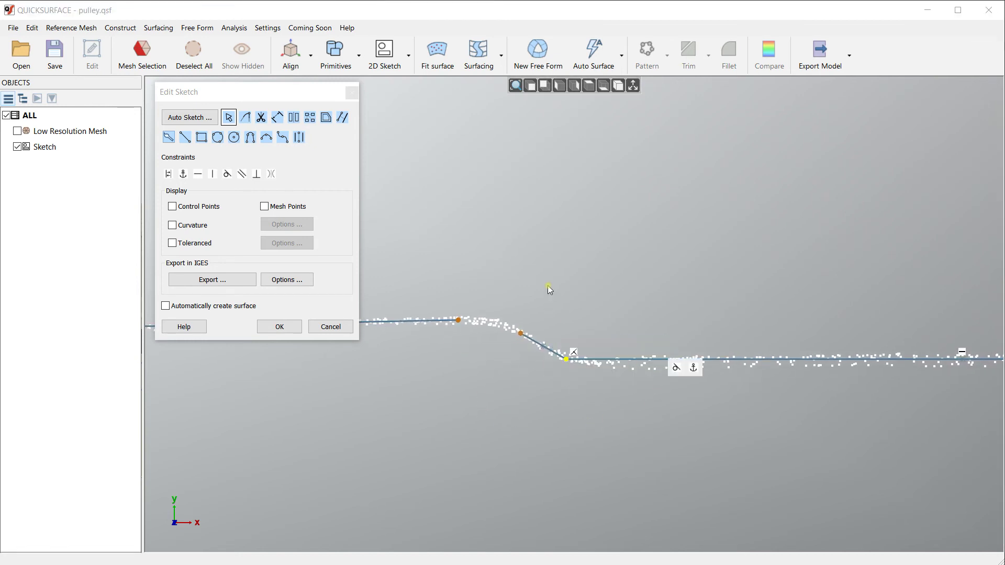
pyautogui.moveTo(545, 283); pyautogui.dragTo(449, 336)
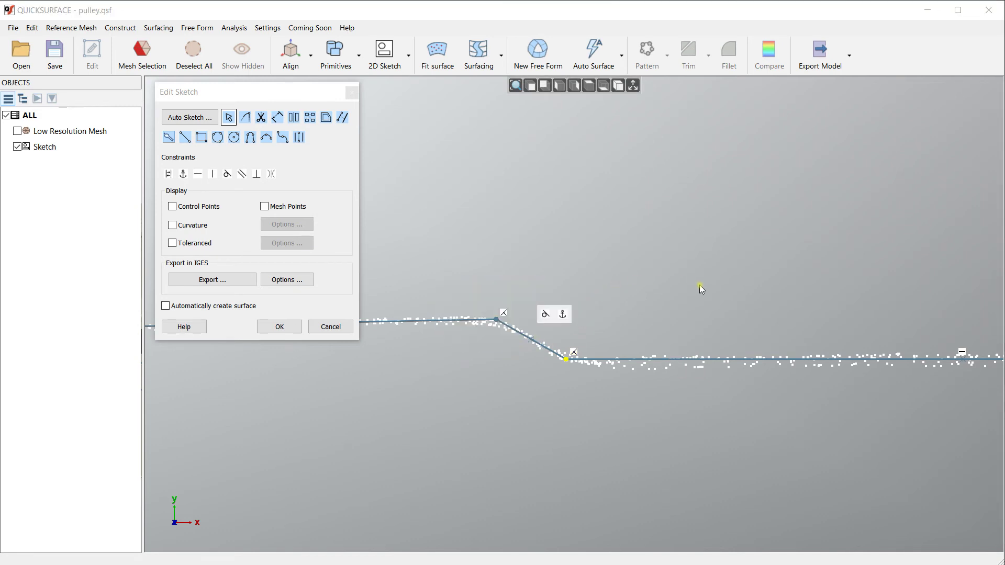
pyautogui.moveTo(701, 289); pyautogui.dragTo(594, 274, button='middle')
pyautogui.scroll(-5, 594, 273)
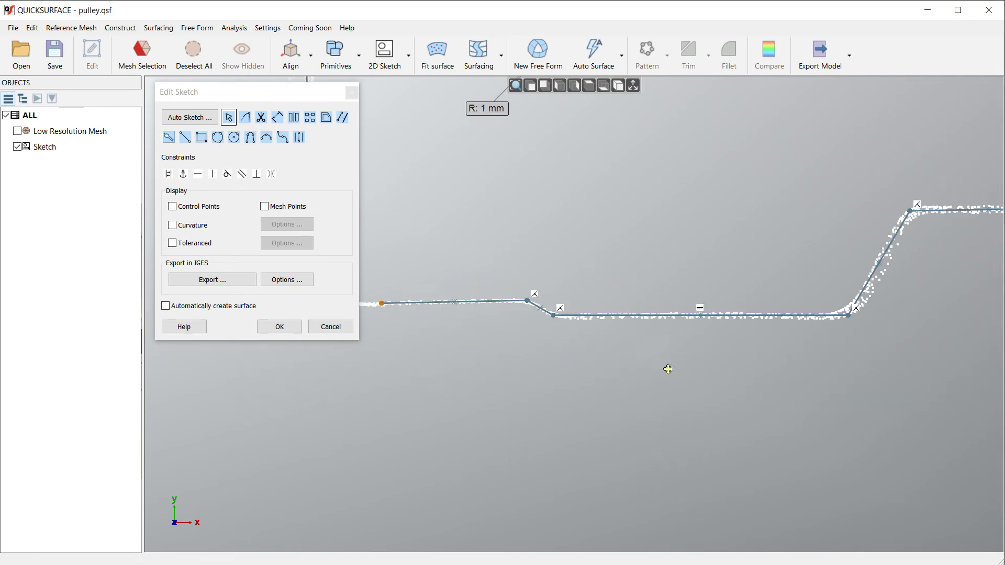
pyautogui.moveTo(669, 369); pyautogui.dragTo(557, 379, button='middle')
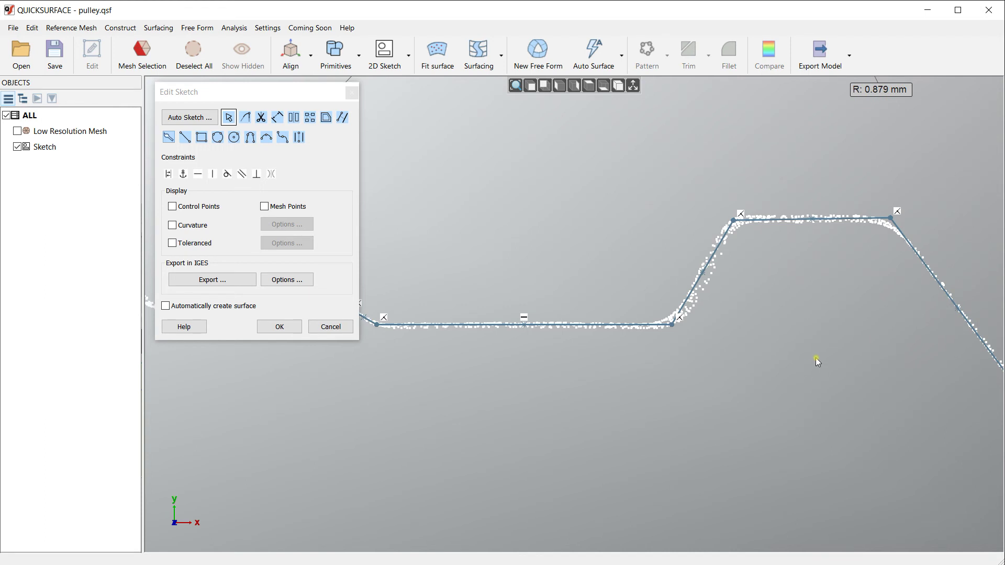
pyautogui.moveTo(815, 357)
pyautogui.mouseDown()
pyautogui.moveTo(768, 415)
pyautogui.moveTo(818, 400)
pyautogui.mouseUp()
pyautogui.scroll(-3, 700, 406)
pyautogui.moveTo(700, 406); pyautogui.dragTo(623, 385, button='middle')
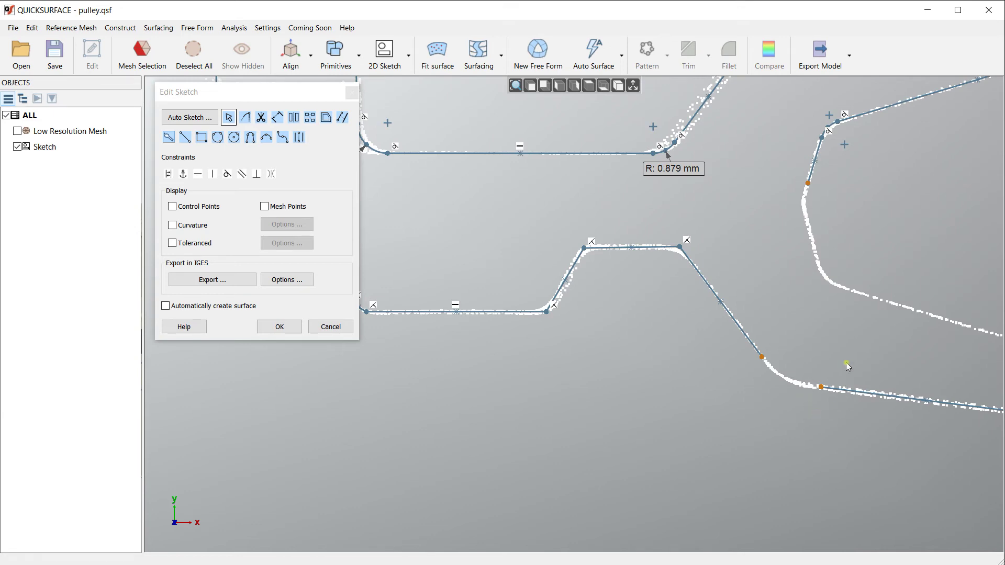
# Auto-fillet the raised section's upper-right corner and the lower corner at the foot of its rise
pyautogui.moveTo(847, 365)
pyautogui.mouseDown()
pyautogui.moveTo(735, 331)
pyautogui.moveTo(727, 368)
pyautogui.moveTo(783, 421)
pyautogui.moveTo(834, 421)
pyautogui.mouseUp()
pyautogui.scroll(2, 729, 338)
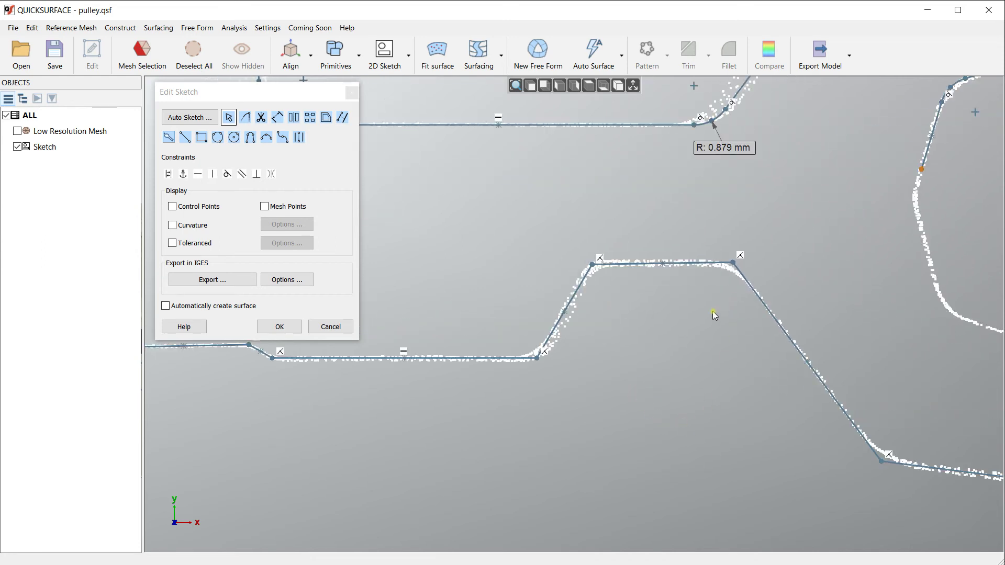
pyautogui.moveTo(800, 238)
pyautogui.mouseDown()
pyautogui.moveTo(767, 223)
pyautogui.moveTo(718, 225)
pyautogui.moveTo(711, 265)
pyautogui.moveTo(742, 286)
pyautogui.mouseUp()
pyautogui.moveTo(658, 258)
pyautogui.mouseDown()
pyautogui.moveTo(587, 289)
pyautogui.moveTo(621, 281)
pyautogui.moveTo(527, 364)
pyautogui.mouseUp()
pyautogui.scroll(3, 563, 382)
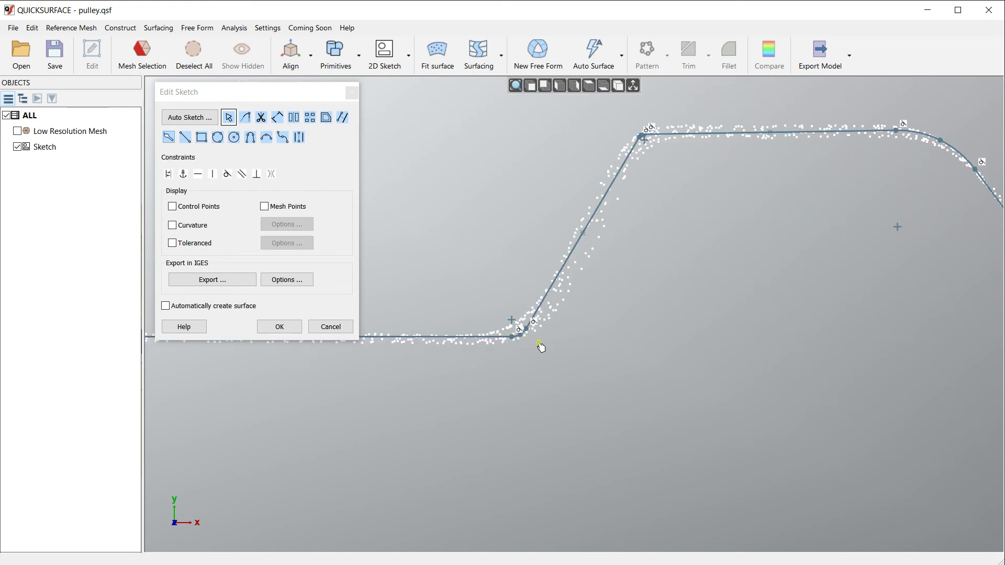
# Auto-fillet the lower-right corner, the upper-left corners and the small kink along the flat run
pyautogui.scroll(-5, 576, 350)
pyautogui.scroll(3, 623, 329)
pyautogui.moveTo(769, 313); pyautogui.dragTo(791, 418)
pyautogui.scroll(-2, 671, 401)
pyautogui.moveTo(612, 386)
pyautogui.mouseDown(button='middle')
pyautogui.moveTo(630, 404)
pyautogui.moveTo(713, 403)
pyautogui.mouseUp(button='middle')
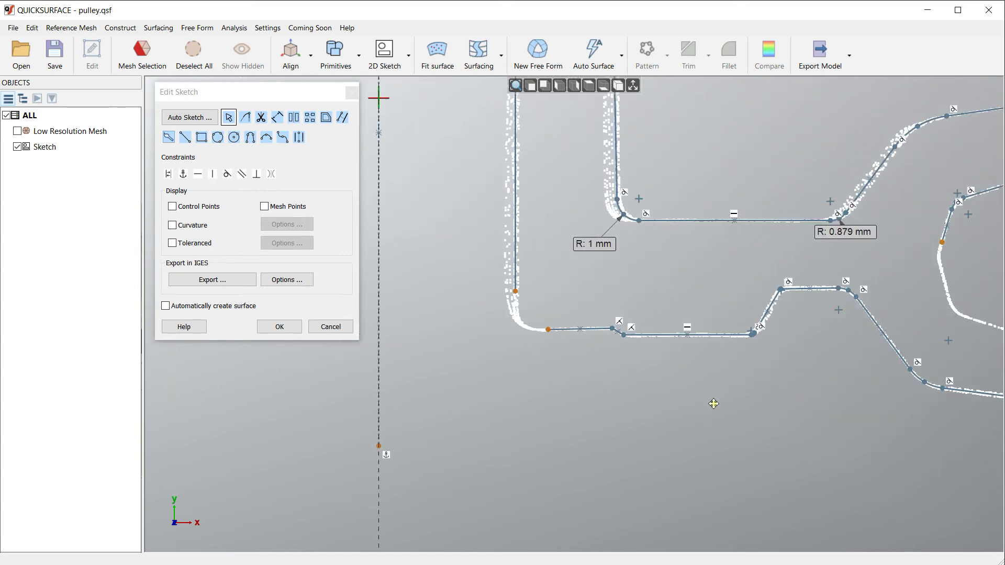
pyautogui.scroll(3, 593, 335)
pyautogui.moveTo(563, 229)
pyautogui.mouseDown()
pyautogui.moveTo(446, 202)
pyautogui.moveTo(491, 310)
pyautogui.moveTo(574, 335)
pyautogui.mouseUp()
pyautogui.moveTo(489, 259)
pyautogui.mouseDown()
pyautogui.moveTo(453, 290)
pyautogui.moveTo(516, 358)
pyautogui.mouseUp()
pyautogui.scroll(3, 702, 319)
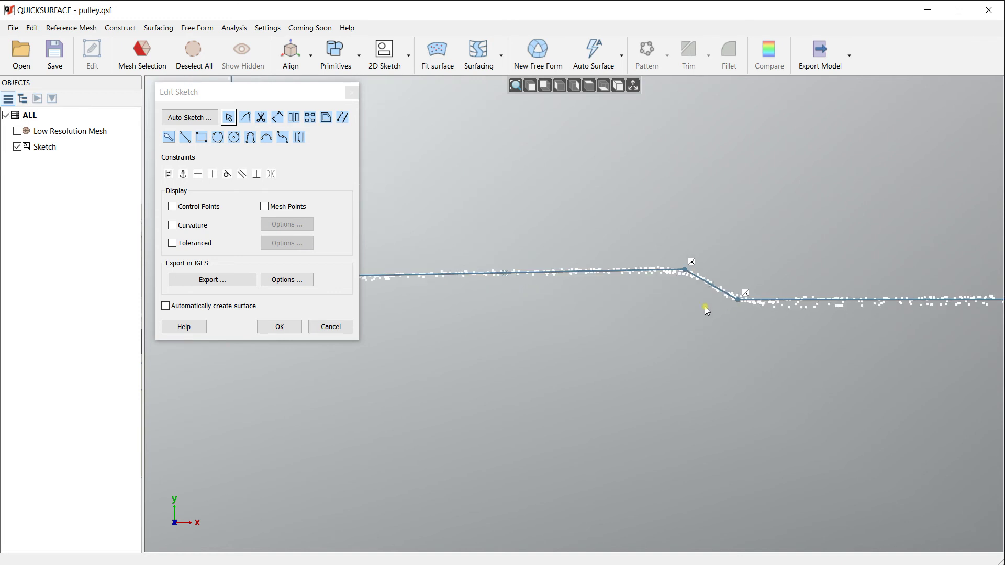
pyautogui.moveTo(656, 245)
pyautogui.mouseDown()
pyautogui.moveTo(680, 246)
pyautogui.moveTo(704, 289)
pyautogui.moveTo(767, 316)
pyautogui.mouseUp()
pyautogui.scroll(-3, 579, 348)
pyautogui.scroll(-5, 554, 409)
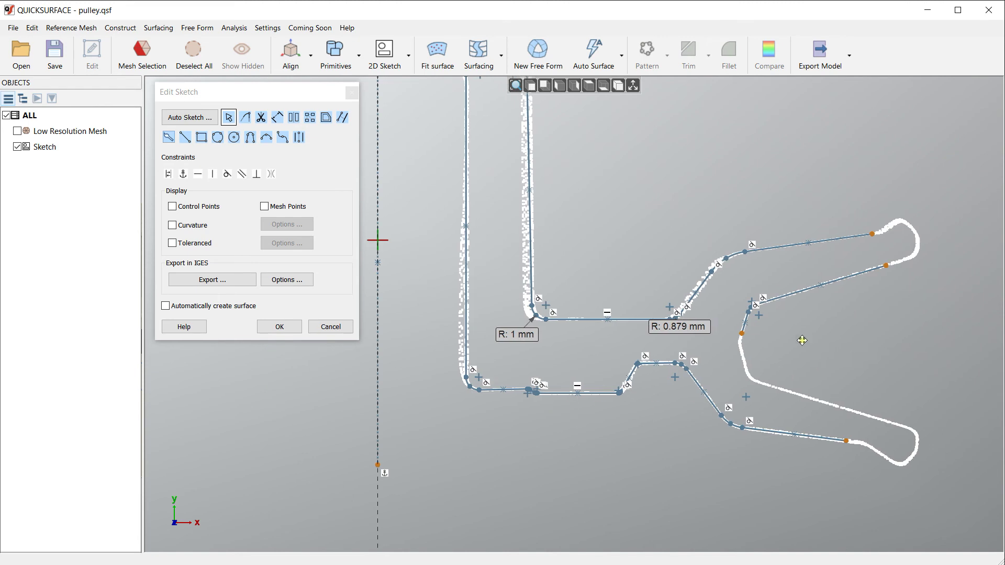
# Fit lines along the mesh curve's left edge and lower curve, joined at a sharp corner
pyautogui.scroll(4, 744, 329)
pyautogui.moveTo(545, 264)
pyautogui.mouseDown()
pyautogui.moveTo(542, 284)
pyautogui.moveTo(560, 315)
pyautogui.mouseUp()
pyautogui.moveTo(865, 419)
pyautogui.mouseDown()
pyautogui.moveTo(845, 453)
pyautogui.moveTo(672, 399)
pyautogui.moveTo(586, 351)
pyautogui.mouseUp()
pyautogui.moveTo(556, 292)
pyautogui.mouseDown()
pyautogui.moveTo(578, 292)
pyautogui.moveTo(551, 343)
pyautogui.moveTo(628, 376)
pyautogui.mouseUp()
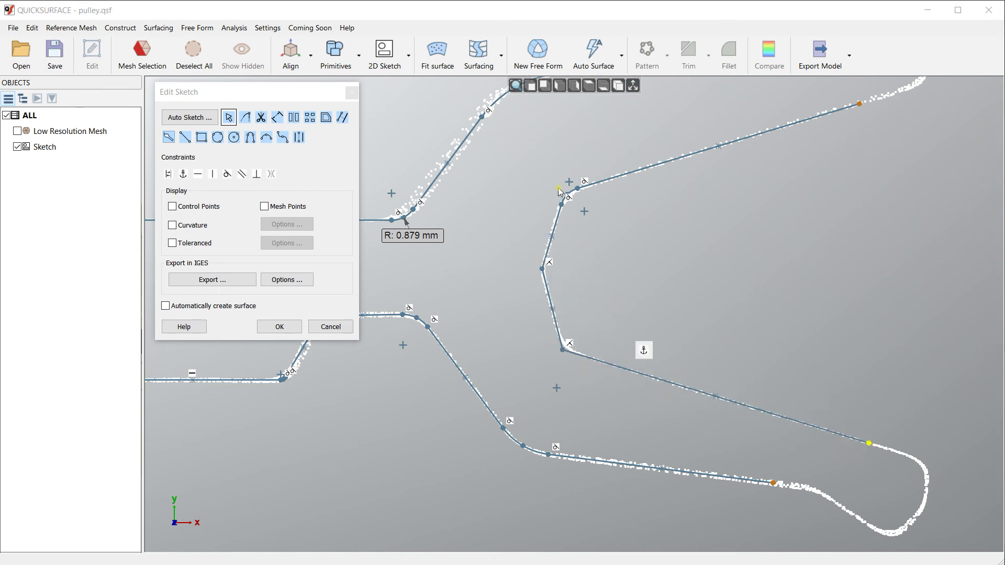
pyautogui.scroll(3, 619, 378)
# Fit lines along the lobe's lower curve, right side, upper-right points and lower middle points
pyautogui.moveTo(689, 346)
pyautogui.mouseDown()
pyautogui.moveTo(736, 352)
pyautogui.moveTo(718, 336)
pyautogui.moveTo(691, 343)
pyautogui.moveTo(749, 373)
pyautogui.mouseUp()
pyautogui.moveTo(851, 366)
pyautogui.mouseDown()
pyautogui.moveTo(824, 354)
pyautogui.moveTo(809, 374)
pyautogui.mouseUp()
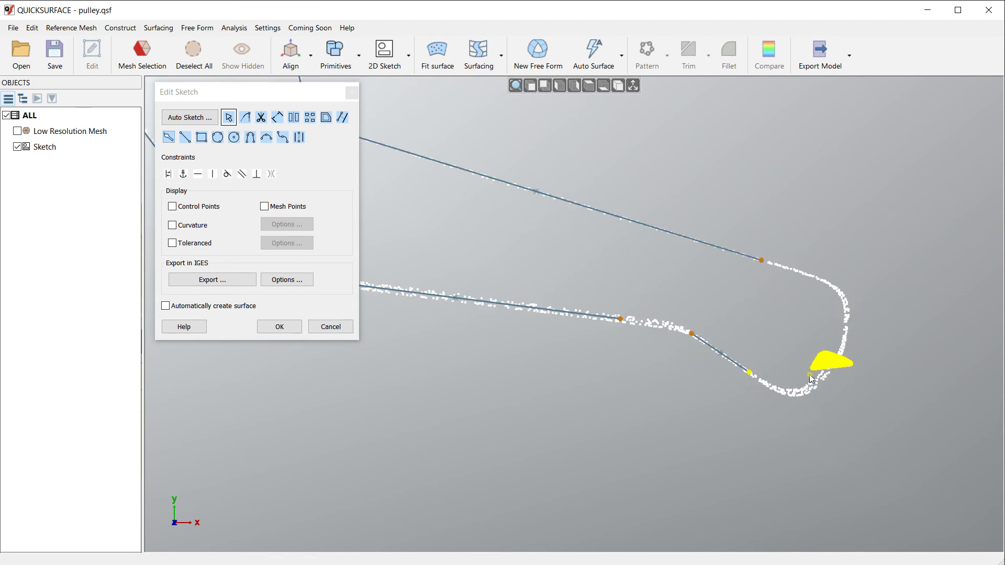
pyautogui.scroll(3, 859, 320)
pyautogui.moveTo(859, 298)
pyautogui.mouseDown()
pyautogui.moveTo(814, 299)
pyautogui.moveTo(832, 366)
pyautogui.mouseUp()
pyautogui.moveTo(884, 231)
pyautogui.mouseDown()
pyautogui.moveTo(605, 189)
pyautogui.moveTo(674, 254)
pyautogui.moveTo(770, 296)
pyautogui.moveTo(867, 310)
pyautogui.moveTo(803, 357)
pyautogui.moveTo(809, 404)
pyautogui.moveTo(852, 416)
pyautogui.mouseUp()
pyautogui.moveTo(814, 453)
pyautogui.mouseDown()
pyautogui.moveTo(616, 432)
pyautogui.moveTo(629, 459)
pyautogui.moveTo(715, 494)
pyautogui.moveTo(790, 489)
pyautogui.mouseUp()
pyautogui.moveTo(594, 336); pyautogui.dragTo(768, 343, button='middle')
pyautogui.moveTo(738, 285)
pyautogui.mouseDown()
pyautogui.moveTo(503, 303)
pyautogui.moveTo(696, 366)
pyautogui.mouseUp()
pyautogui.scroll(-2, 682, 284)
pyautogui.moveTo(682, 283); pyautogui.dragTo(600, 275, button='middle')
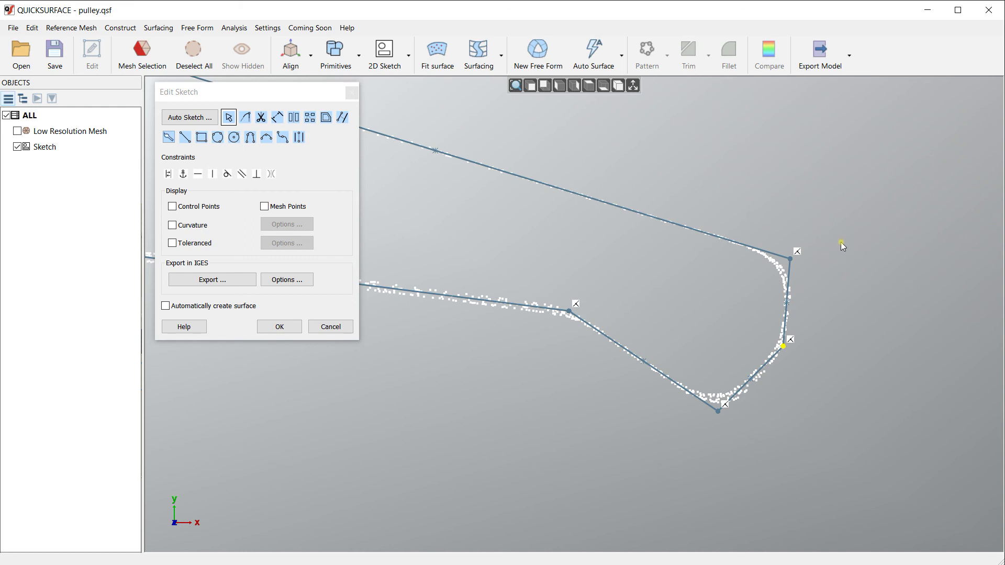
# Round the lobe's top-right and left corners with fitted arcs
pyautogui.moveTo(821, 227)
pyautogui.mouseDown()
pyautogui.moveTo(767, 233)
pyautogui.moveTo(799, 303)
pyautogui.moveTo(852, 316)
pyautogui.moveTo(781, 343)
pyautogui.moveTo(784, 363)
pyautogui.moveTo(716, 392)
pyautogui.moveTo(717, 421)
pyautogui.mouseUp()
pyautogui.moveTo(605, 303)
pyautogui.mouseDown()
pyautogui.moveTo(545, 305)
pyautogui.moveTo(622, 344)
pyautogui.mouseUp()
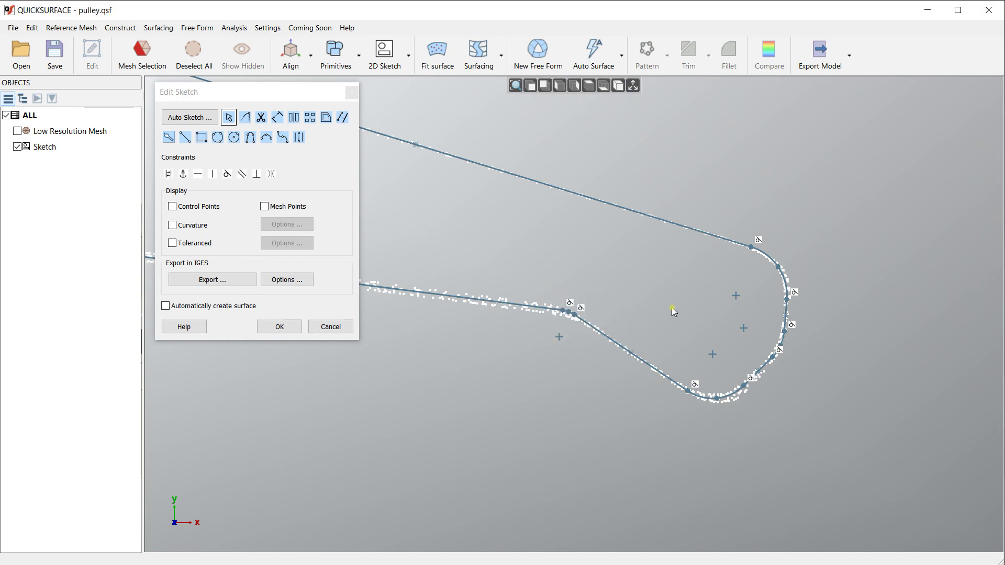
pyautogui.scroll(-4, 670, 307)
pyautogui.moveTo(640, 300); pyautogui.dragTo(731, 320, button='middle')
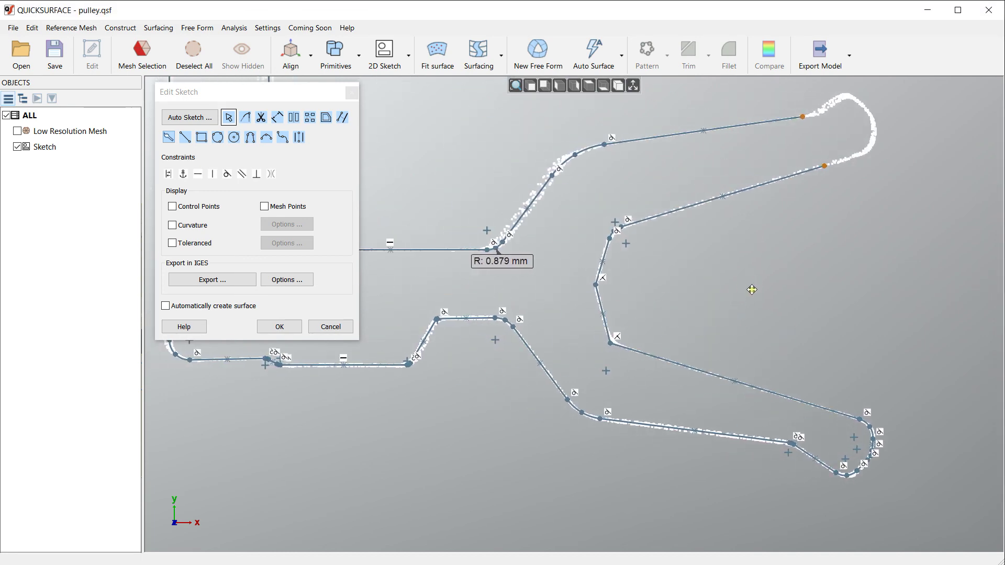
# Round the V-notch's left corner and sharp lower-right corner with fitted arcs
pyautogui.scroll(3, 686, 280)
pyautogui.moveTo(686, 281)
pyautogui.mouseDown()
pyautogui.moveTo(601, 284)
pyautogui.moveTo(615, 293)
pyautogui.mouseUp()
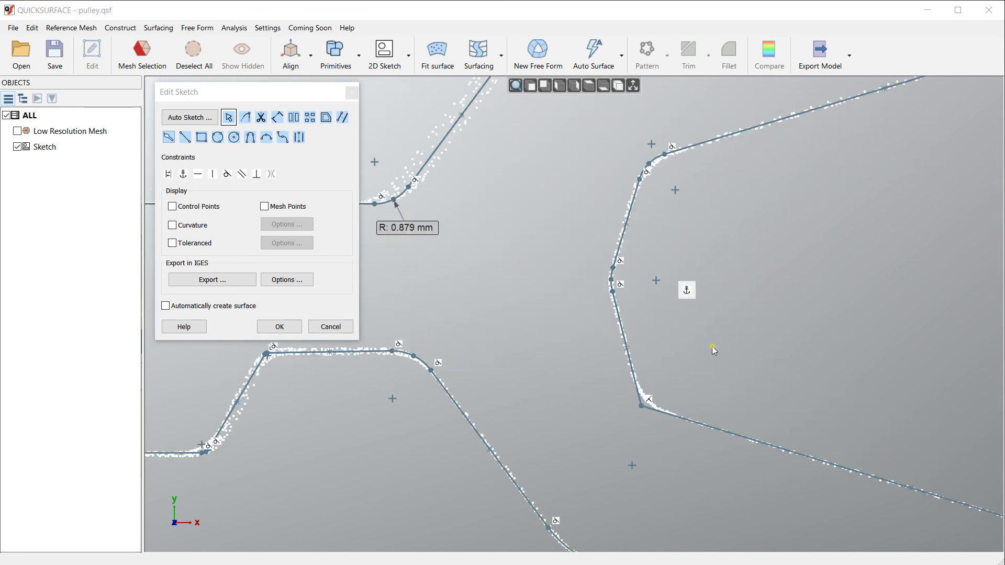
pyautogui.moveTo(681, 357)
pyautogui.mouseDown()
pyautogui.moveTo(645, 373)
pyautogui.moveTo(642, 421)
pyautogui.mouseUp()
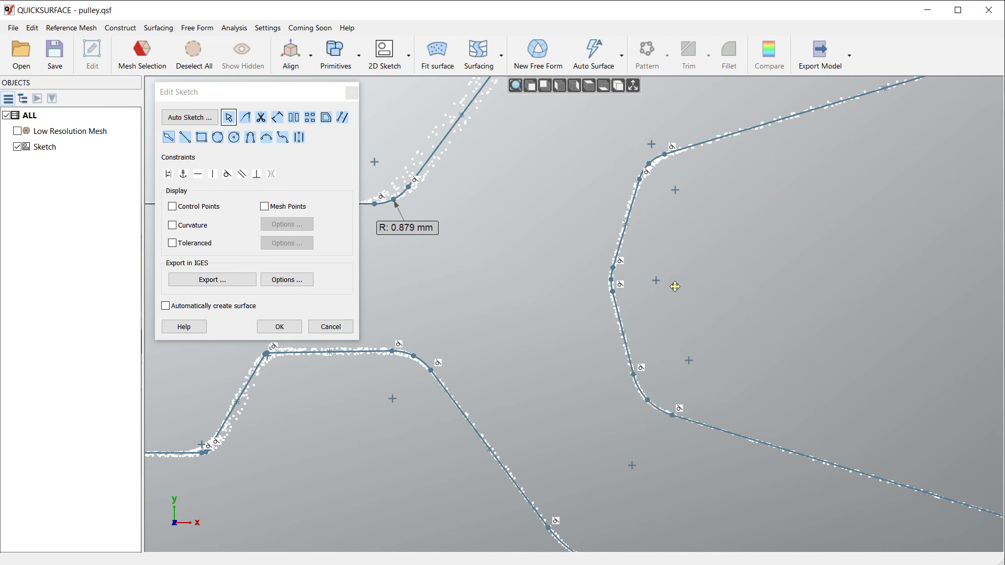
pyautogui.scroll(-3, 674, 286)
pyautogui.scroll(3, 919, 160)
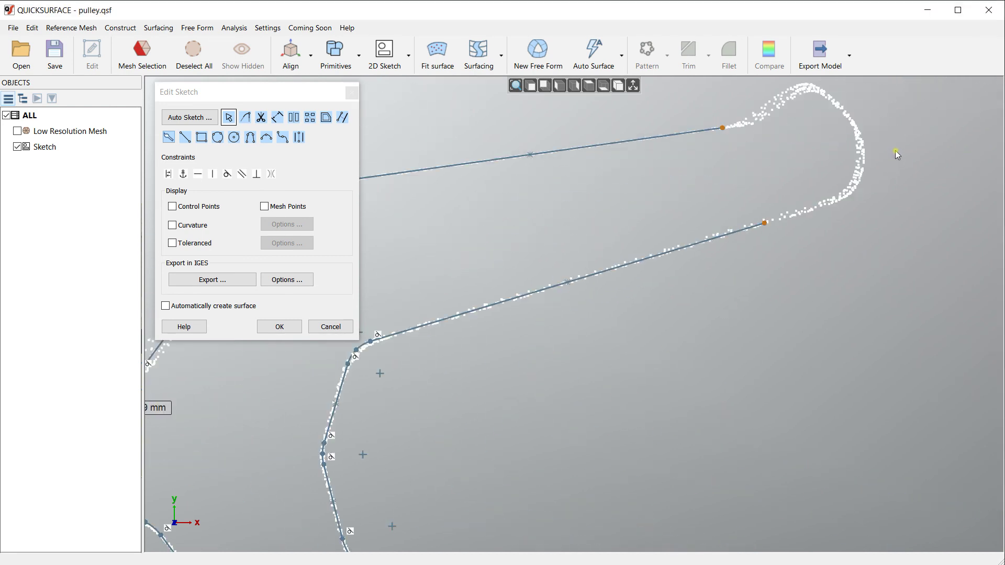
pyautogui.scroll(2, 873, 142)
# Fit arcs along the upper loop's right edge, then delete them, leaving the loop tip untraced
pyautogui.moveTo(877, 147)
pyautogui.mouseDown()
pyautogui.moveTo(841, 143)
pyautogui.moveTo(843, 181)
pyautogui.moveTo(875, 216)
pyautogui.mouseUp()
pyautogui.moveTo(875, 215); pyautogui.dragTo(855, 249, button='middle')
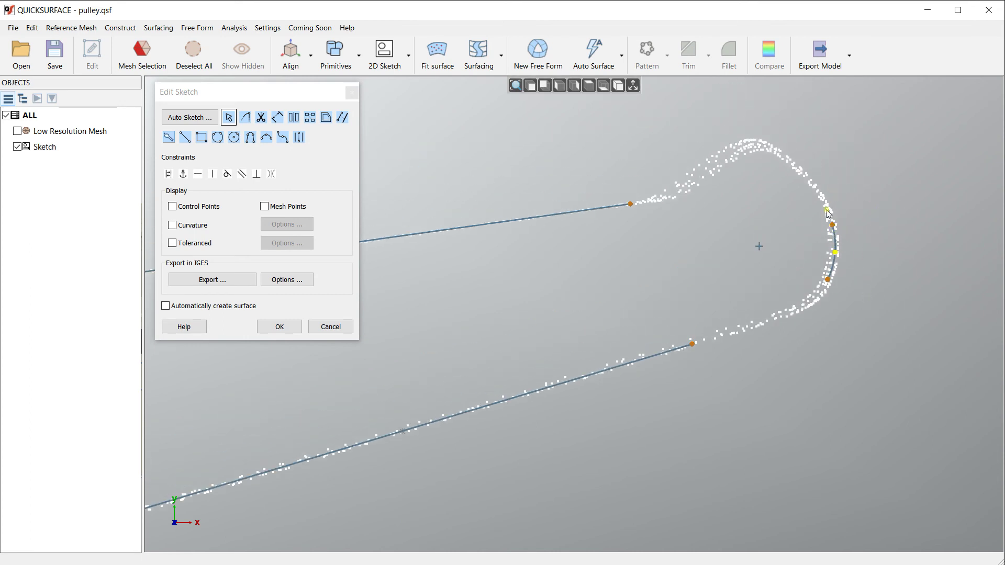
pyautogui.moveTo(828, 170)
pyautogui.mouseDown()
pyautogui.moveTo(785, 154)
pyautogui.moveTo(838, 210)
pyautogui.mouseUp()
pyautogui.click(808, 178)
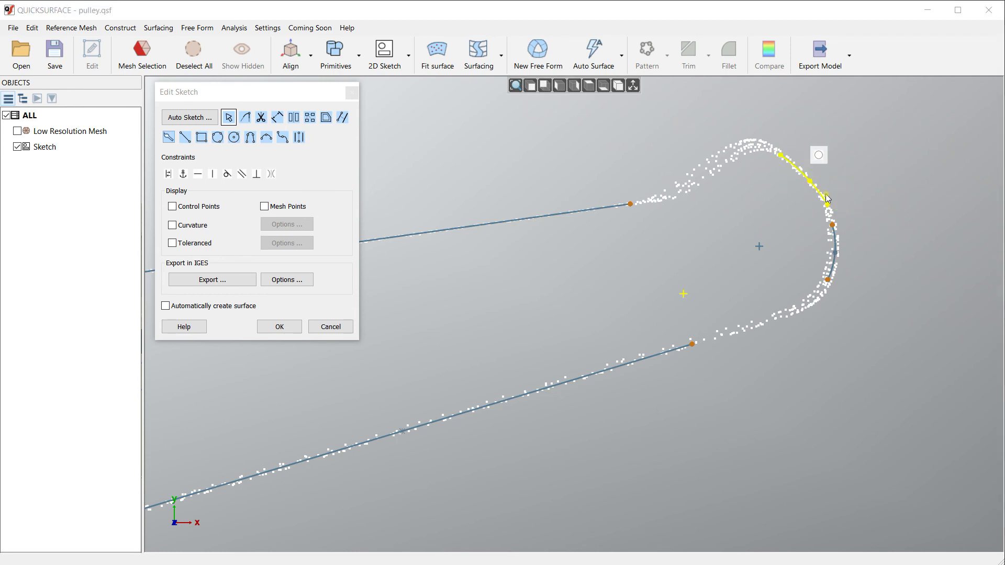
pyautogui.press('Delete')
pyautogui.moveTo(833, 229); pyautogui.dragTo(783, 159)
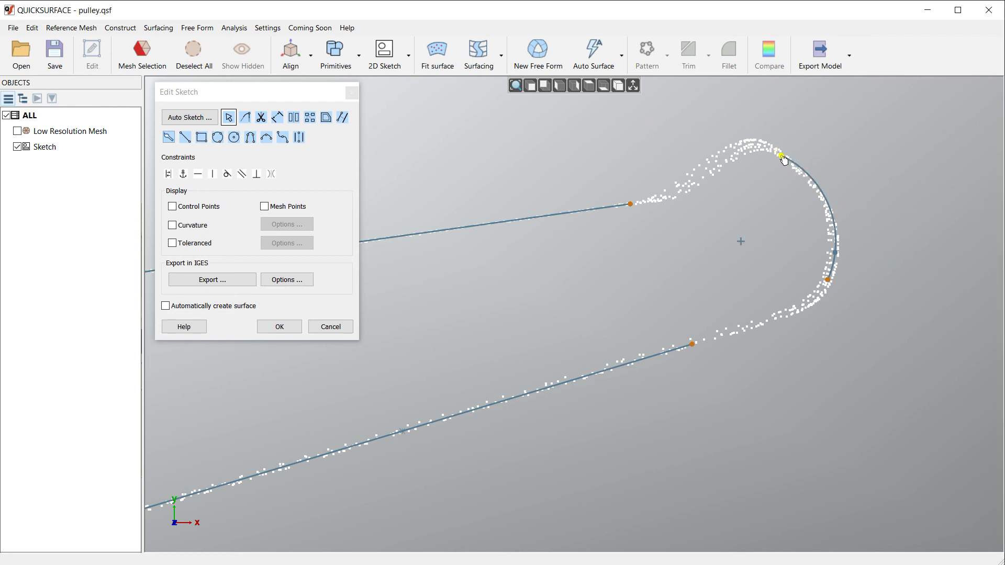
pyautogui.click(800, 188)
pyautogui.press('Delete')
pyautogui.scroll(2, 820, 174)
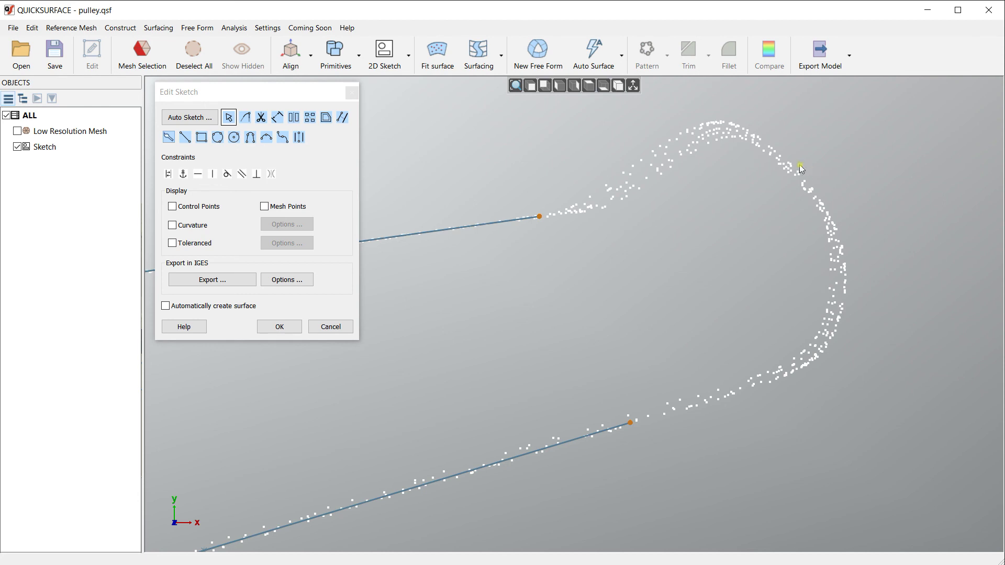
# Draw two straight lines down the loop's upper-right and right sides with the Line tool
pyautogui.click(185, 137)
pyautogui.click(750, 135)
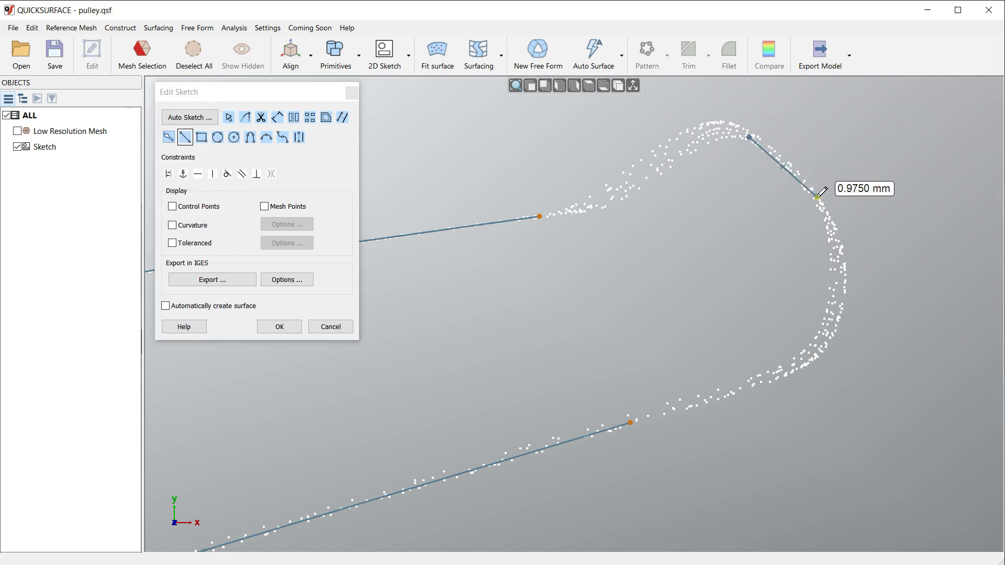
pyautogui.click(816, 197)
pyautogui.click(841, 265)
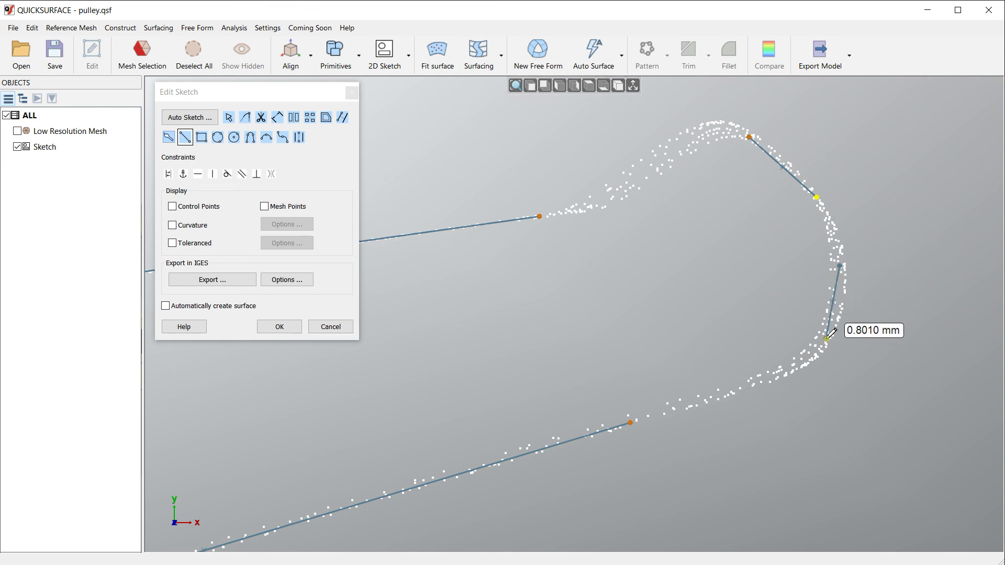
pyautogui.click(825, 339)
pyautogui.click(228, 117)
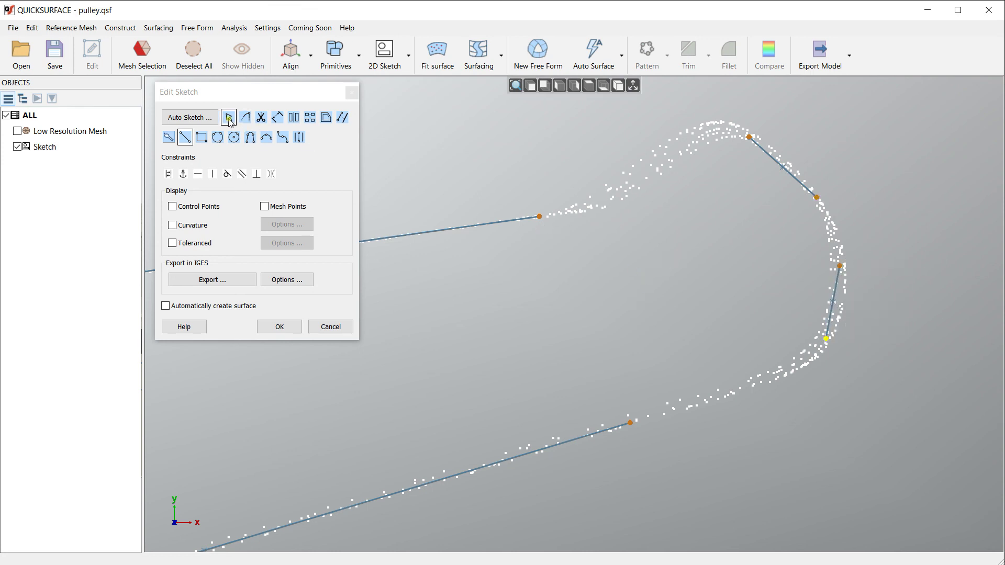
# Discard a fitted upper-left arc and draw a line from the loop's top down its upper-left side
pyautogui.moveTo(710, 156)
pyautogui.mouseDown()
pyautogui.moveTo(617, 158)
pyautogui.moveTo(714, 229)
pyautogui.mouseUp()
pyautogui.click(670, 160)
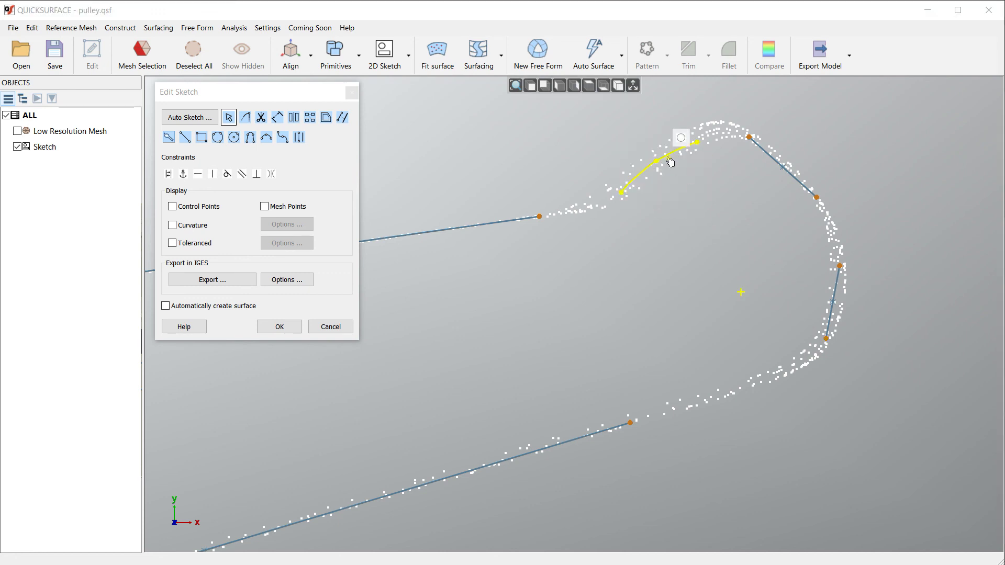
pyautogui.rightClick(670, 162)
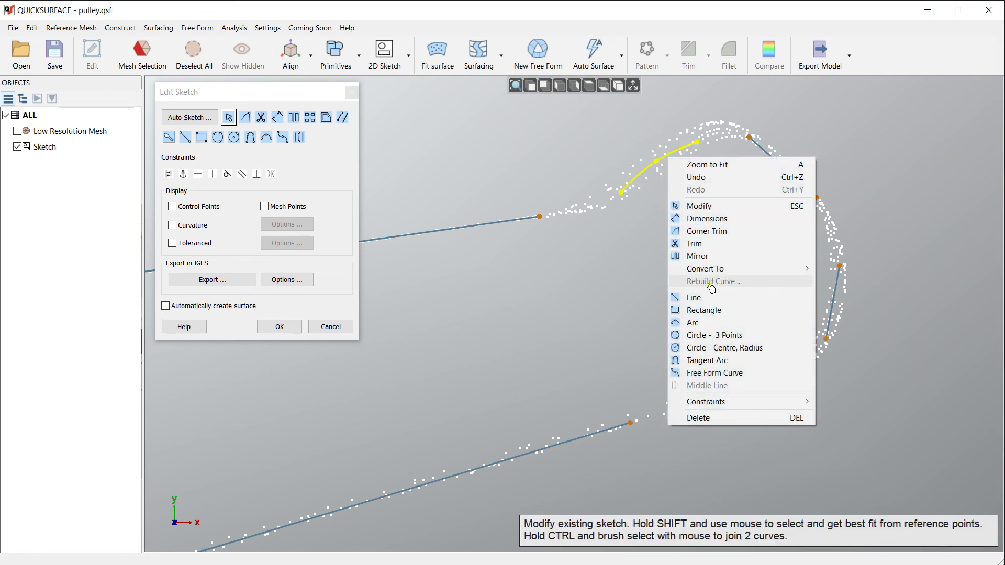
pyautogui.click(711, 418)
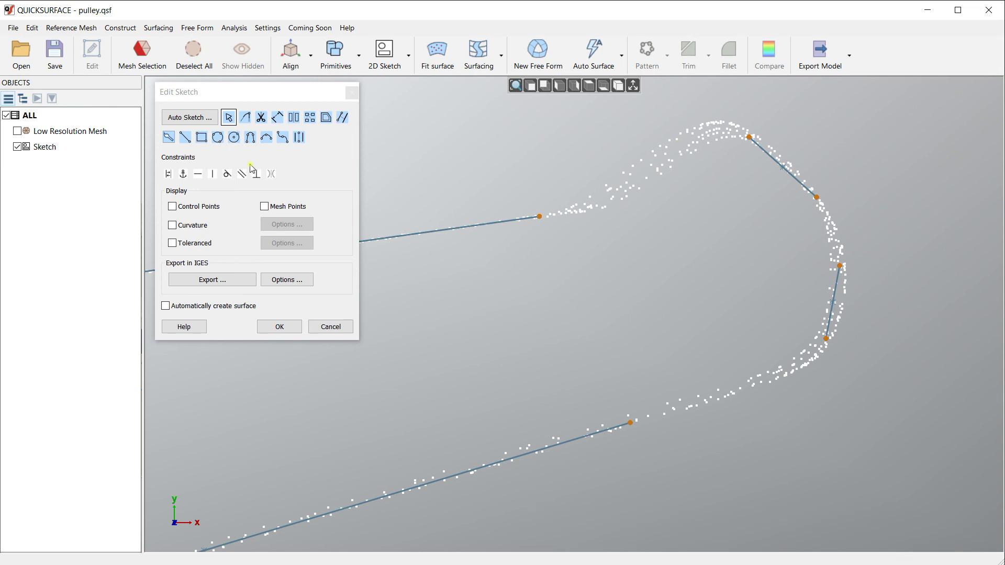
pyautogui.click(185, 137)
pyautogui.click(692, 138)
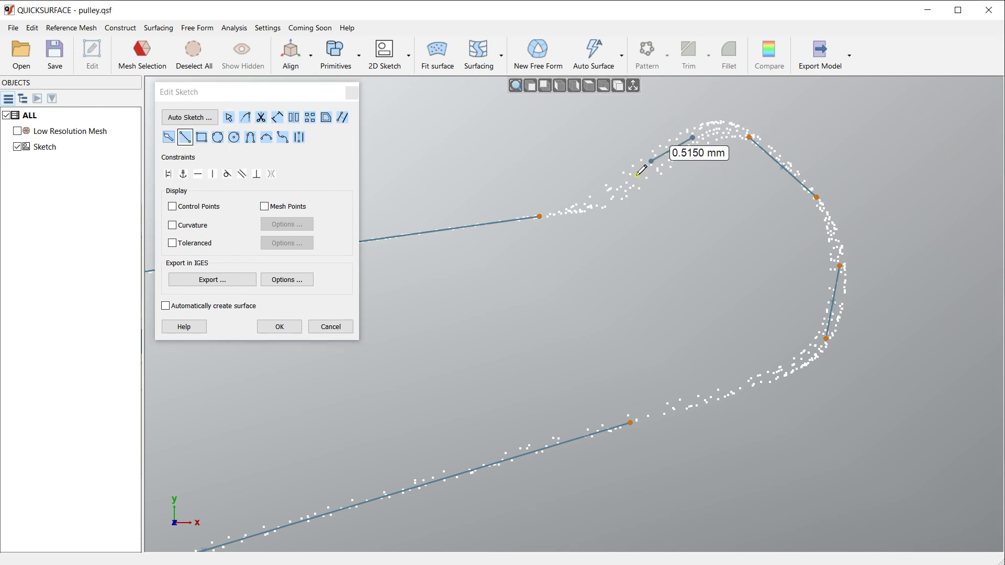
pyautogui.click(627, 184)
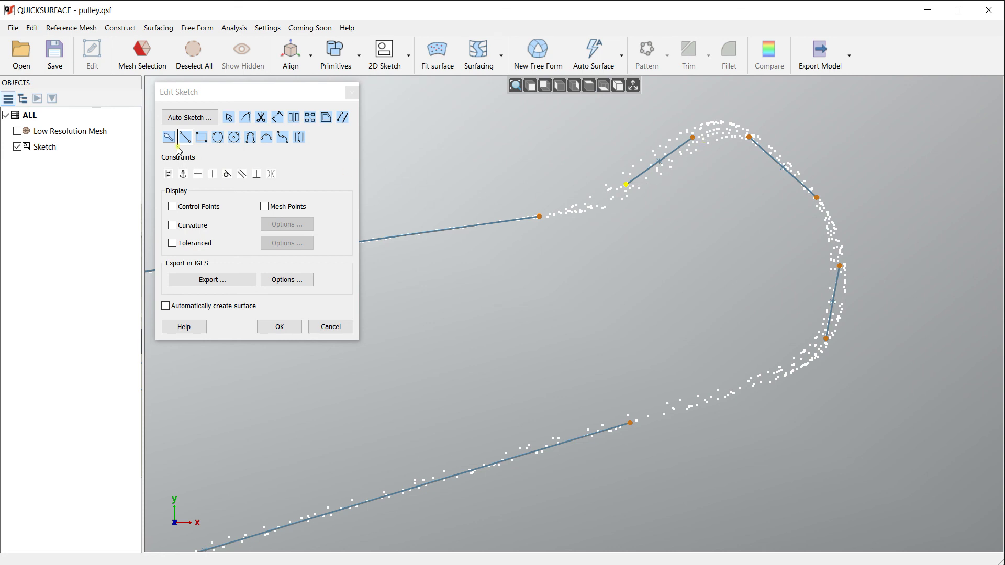
pyautogui.click(229, 117)
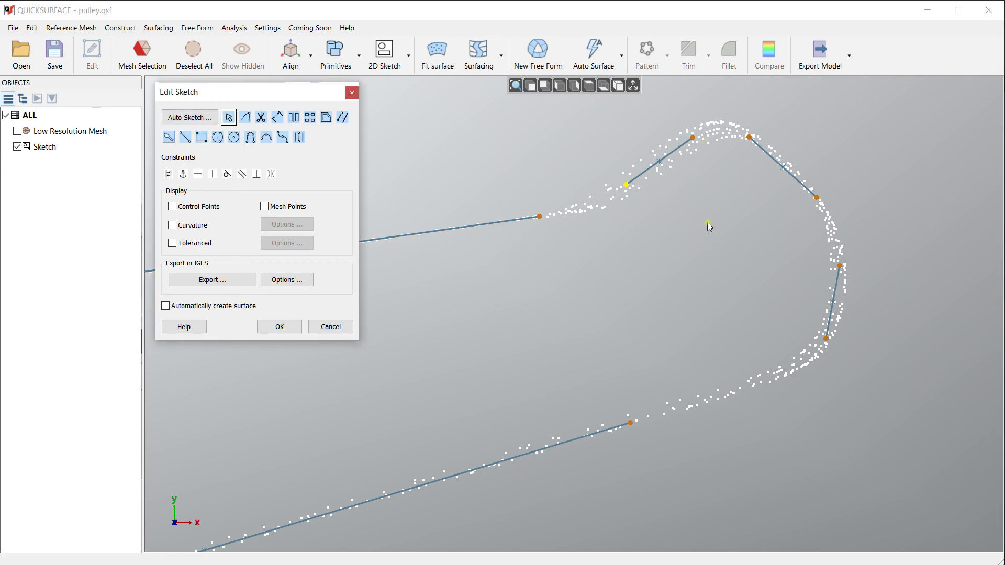
# Drag the loop's line endpoints and vertices together into one continuous outline
pyautogui.moveTo(626, 185)
pyautogui.mouseDown()
pyautogui.moveTo(512, 188)
pyautogui.moveTo(592, 209)
pyautogui.mouseUp()
pyautogui.moveTo(692, 137)
pyautogui.mouseDown()
pyautogui.moveTo(744, 116)
pyautogui.moveTo(727, 114)
pyautogui.mouseUp()
pyautogui.moveTo(817, 197); pyautogui.dragTo(847, 225)
pyautogui.moveTo(826, 338); pyautogui.dragTo(820, 365)
pyautogui.moveTo(592, 208)
pyautogui.mouseDown()
pyautogui.moveTo(591, 231)
pyautogui.moveTo(602, 209)
pyautogui.mouseUp()
# Round the loop's top, left and right corners with tangent arcs and finish the sketch
pyautogui.moveTo(725, 115)
pyautogui.mouseDown()
pyautogui.moveTo(714, 100)
pyautogui.moveTo(724, 122)
pyautogui.mouseUp()
pyautogui.moveTo(808, 198); pyautogui.dragTo(812, 205)
pyautogui.moveTo(830, 327); pyautogui.dragTo(817, 367)
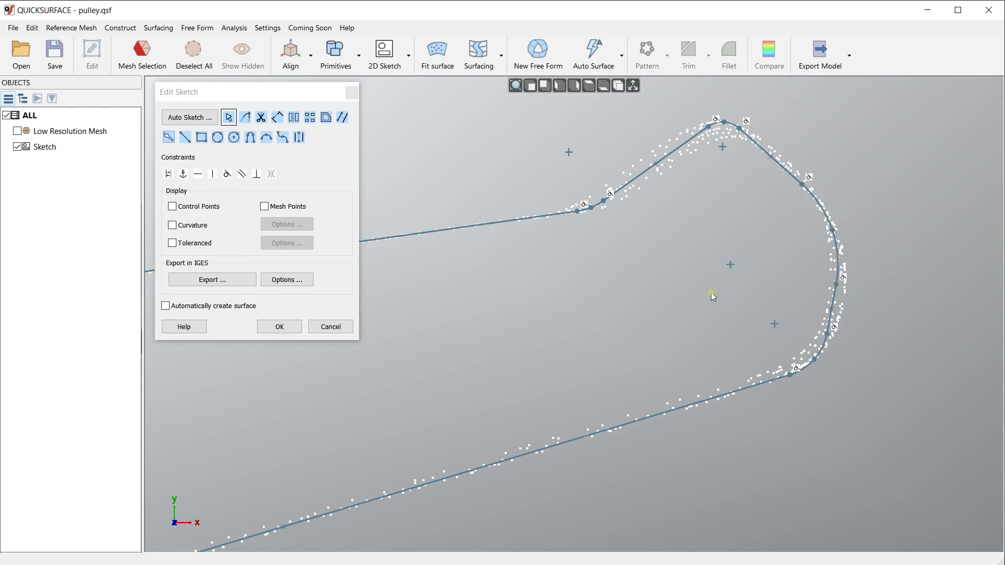
pyautogui.scroll(-6, 712, 297)
pyautogui.moveTo(538, 255)
pyautogui.mouseDown(button='middle')
pyautogui.moveTo(542, 277)
pyautogui.moveTo(567, 276)
pyautogui.mouseUp(button='middle')
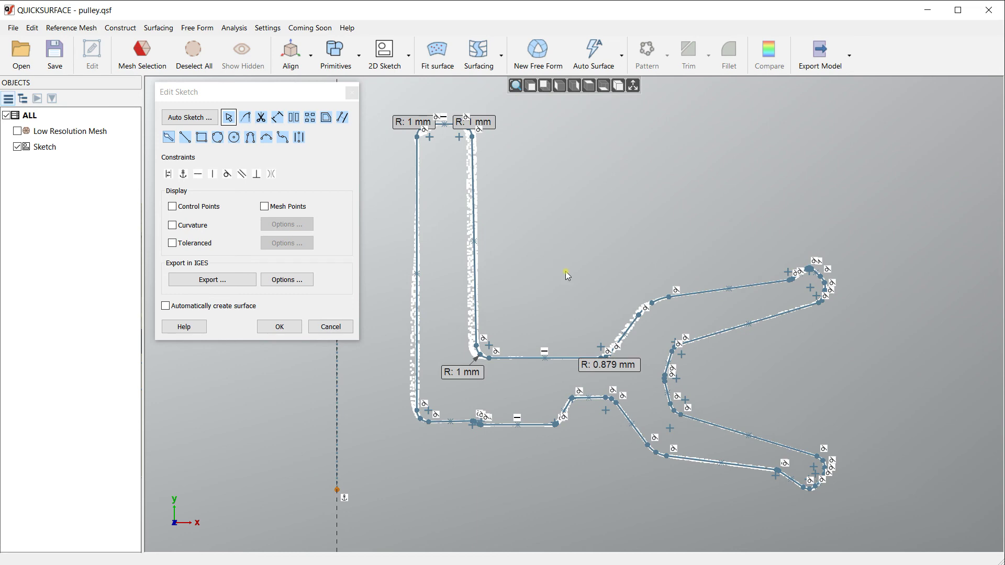
pyautogui.click(273, 327)
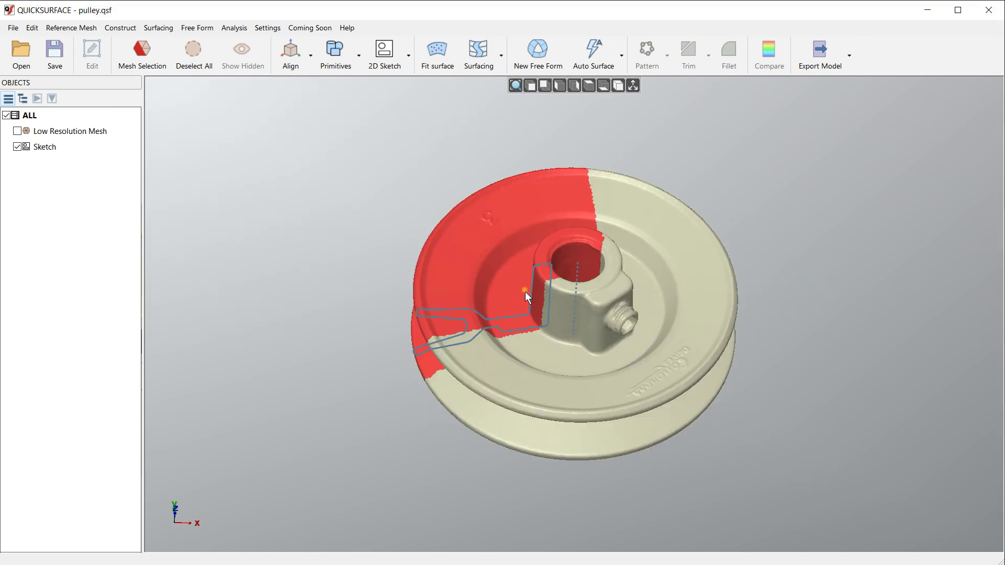
# Revolve the selected sketch into a solid pulley body and uncheck Low Resolution Mesh
pyautogui.click(553, 288)
pyautogui.click(593, 266)
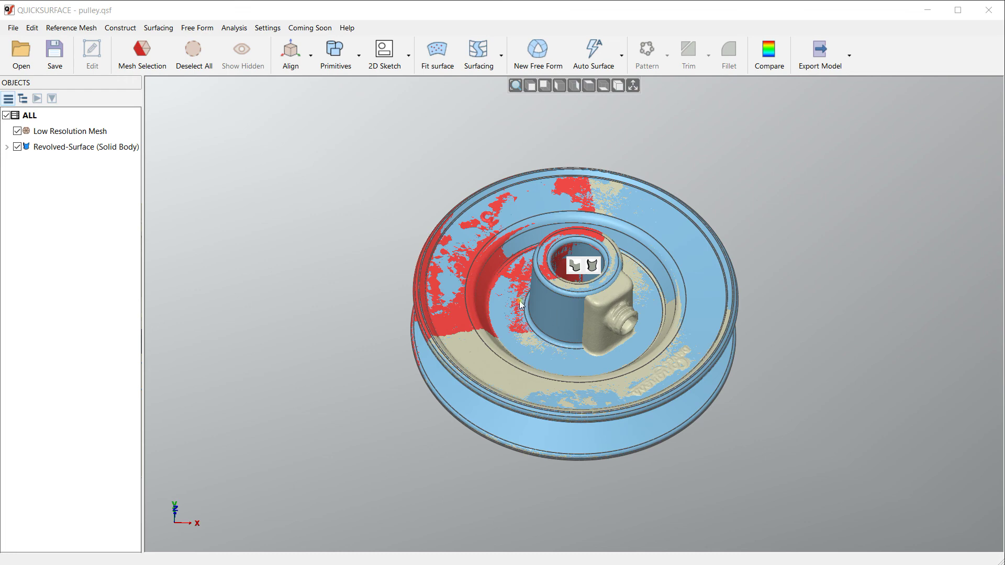
pyautogui.moveTo(521, 304); pyautogui.dragTo(493, 347, button='right')
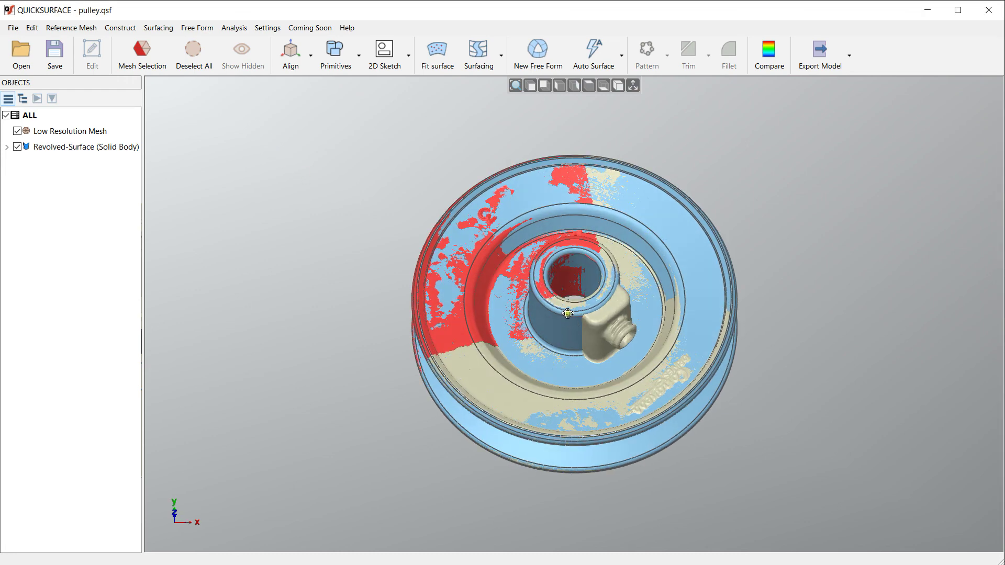
pyautogui.moveTo(563, 316); pyautogui.dragTo(554, 294, button='right')
pyautogui.scroll(2, 554, 294)
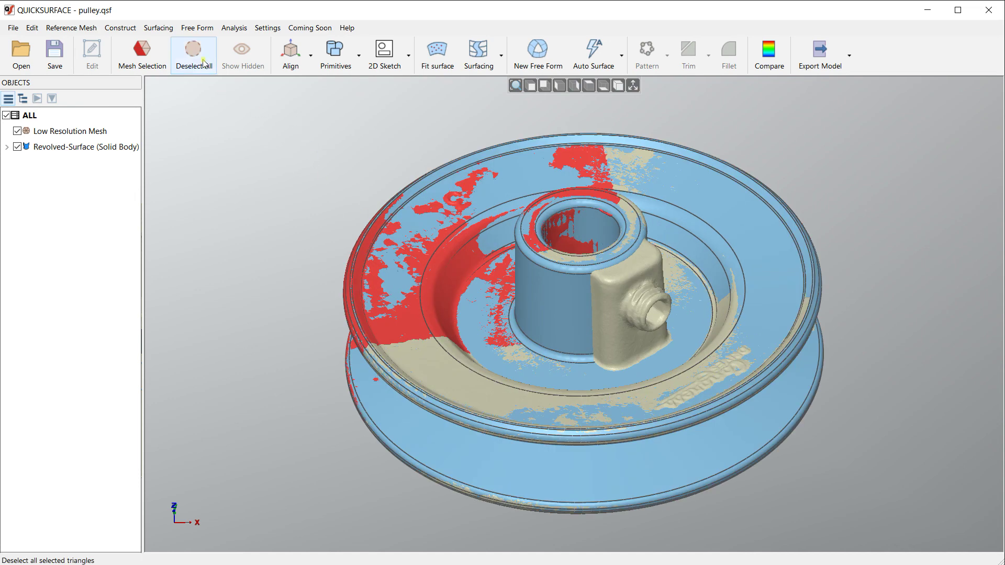
pyautogui.click(18, 132)
pyautogui.moveTo(497, 287); pyautogui.dragTo(562, 320, button='right')
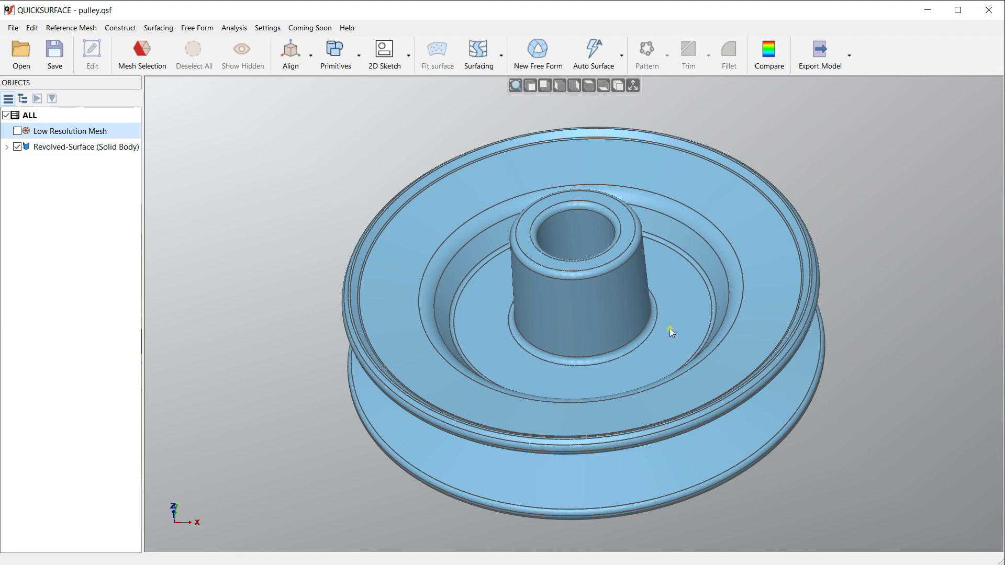